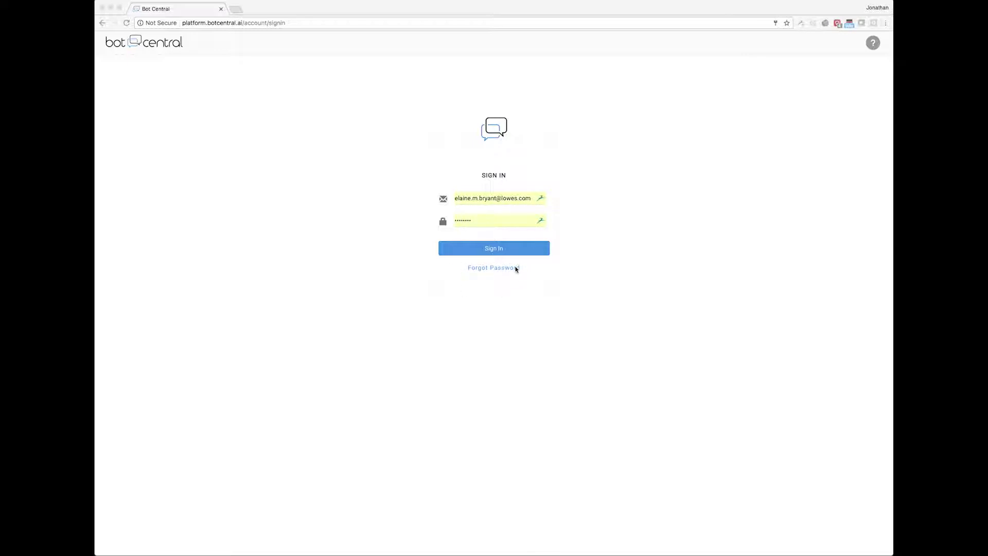
Step: Sign in to the BotCentral platform with the prefilled account credentials
click(479, 249)
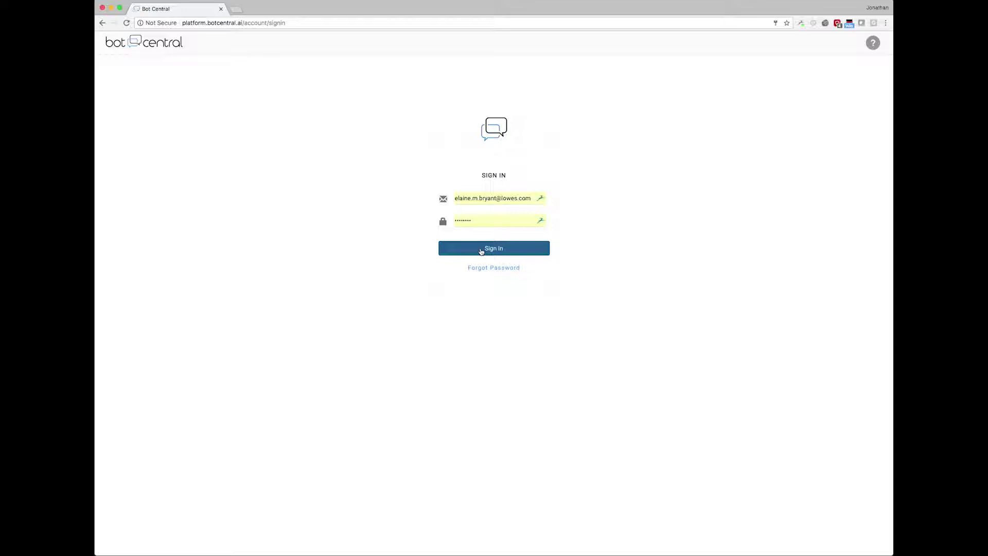
click(481, 252)
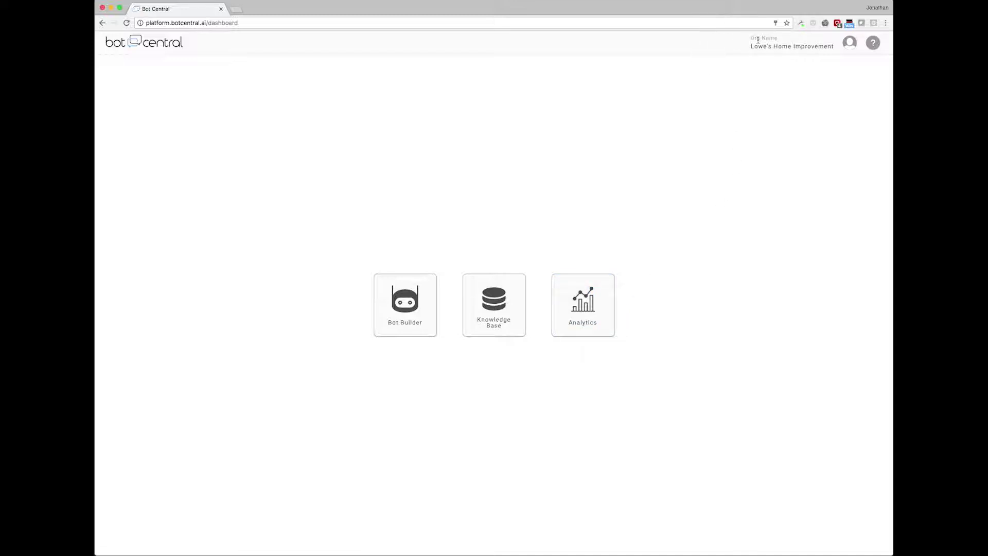
click(850, 47)
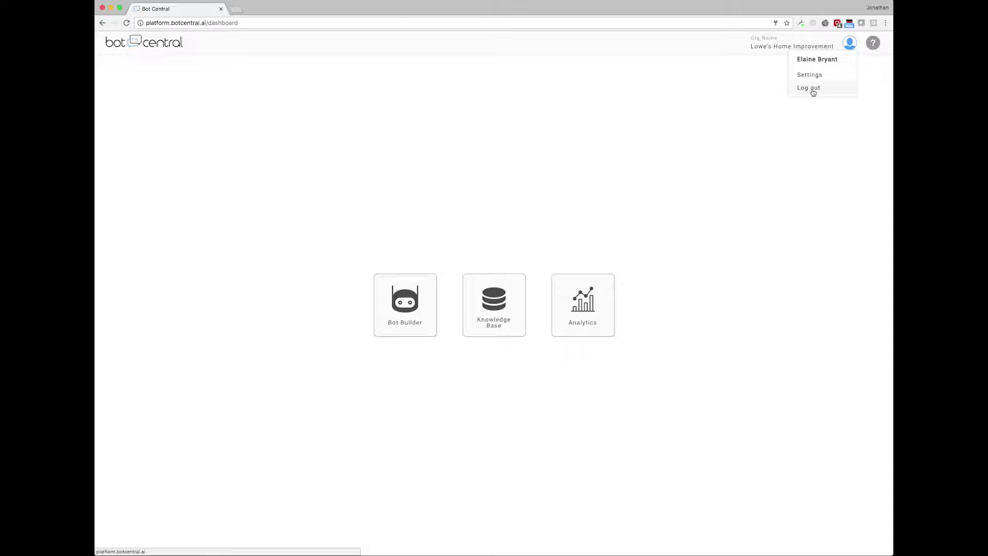
click(875, 44)
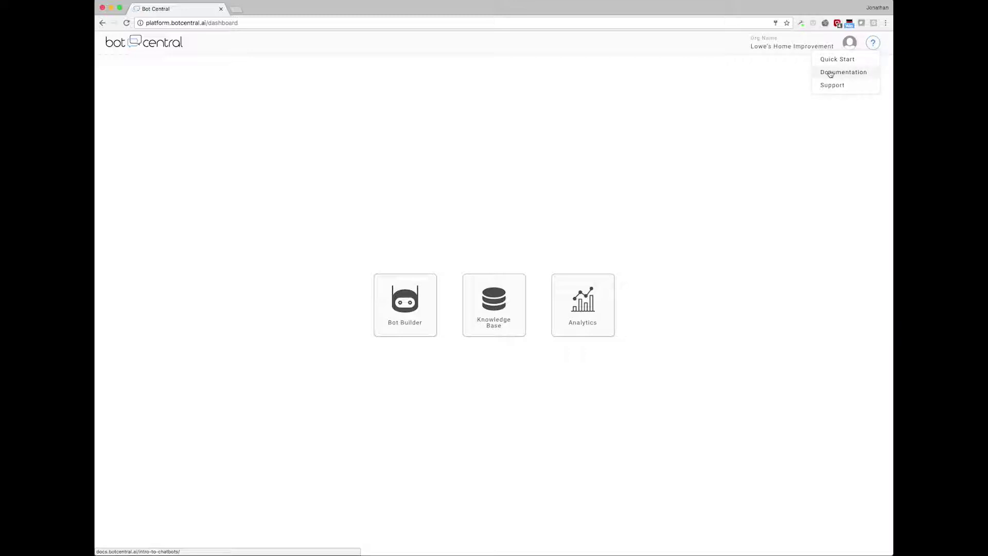
click(764, 92)
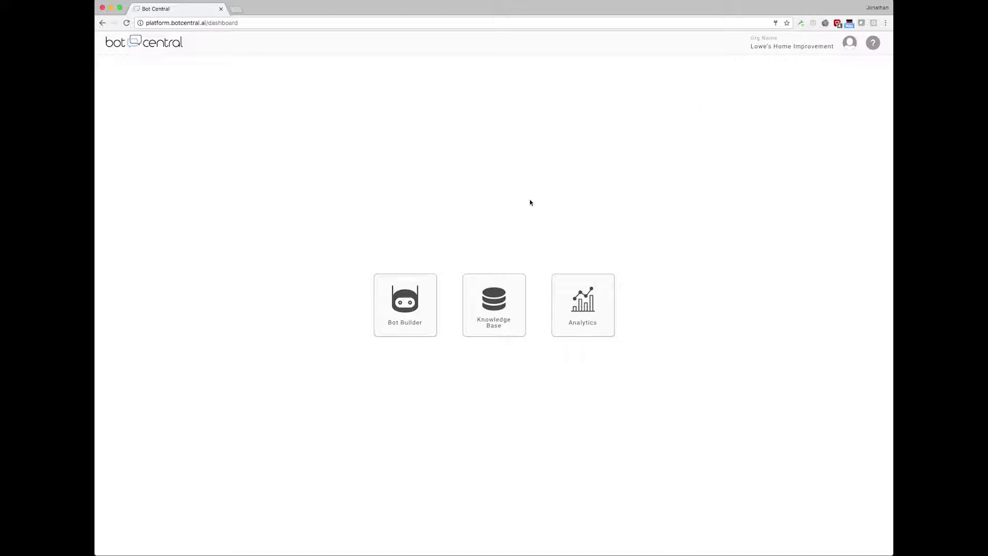
Step: Open the Lowe's Answers bot's settings in Bot Builder and expand its additional options
click(407, 298)
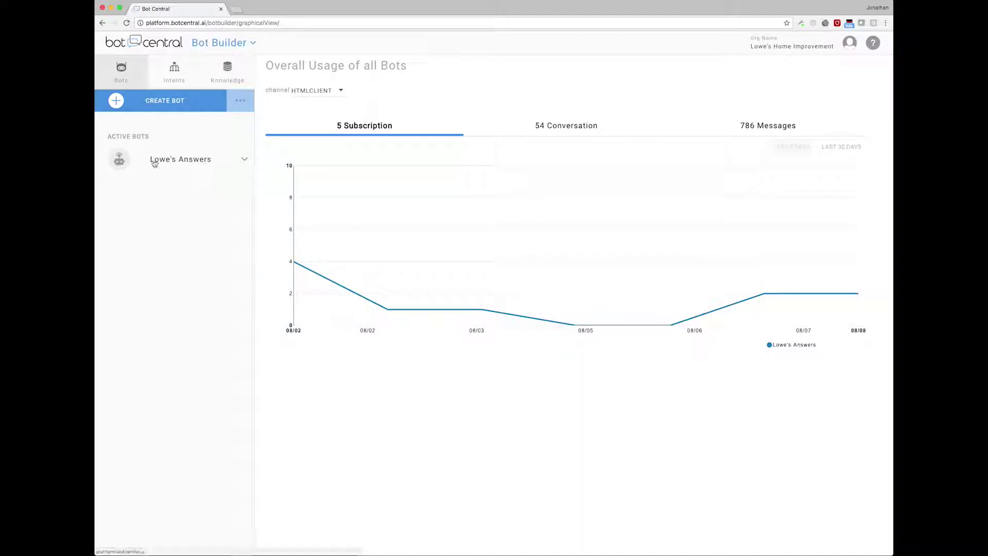
click(172, 163)
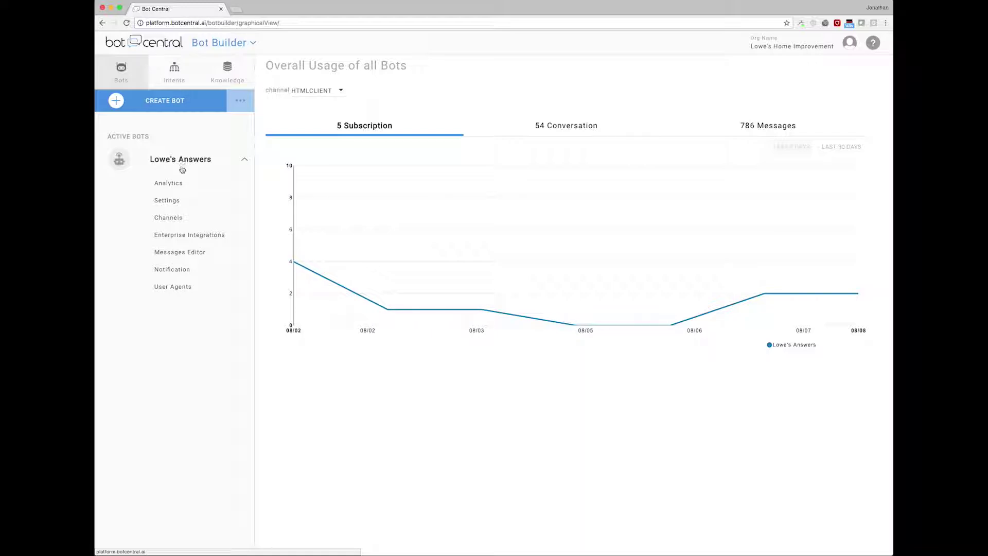
click(167, 203)
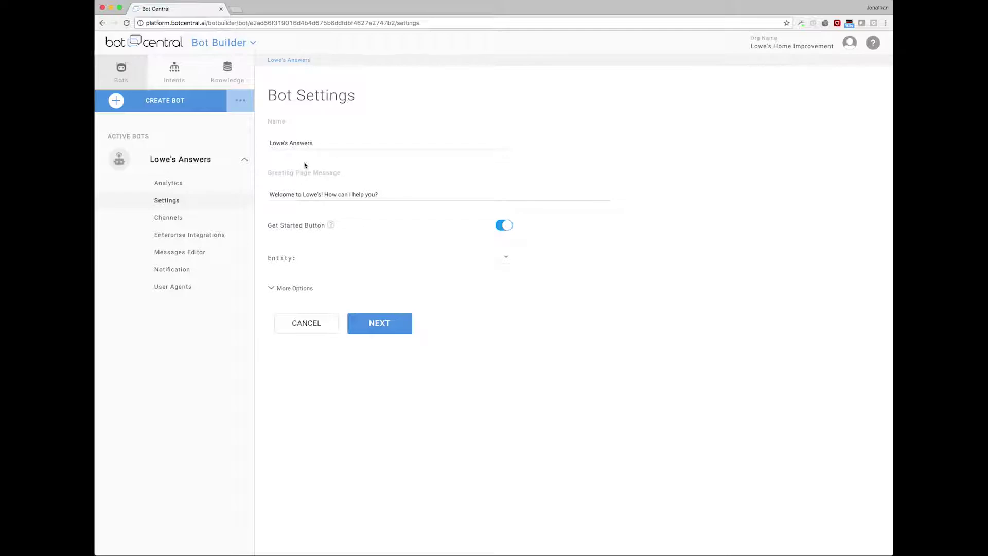
click(298, 289)
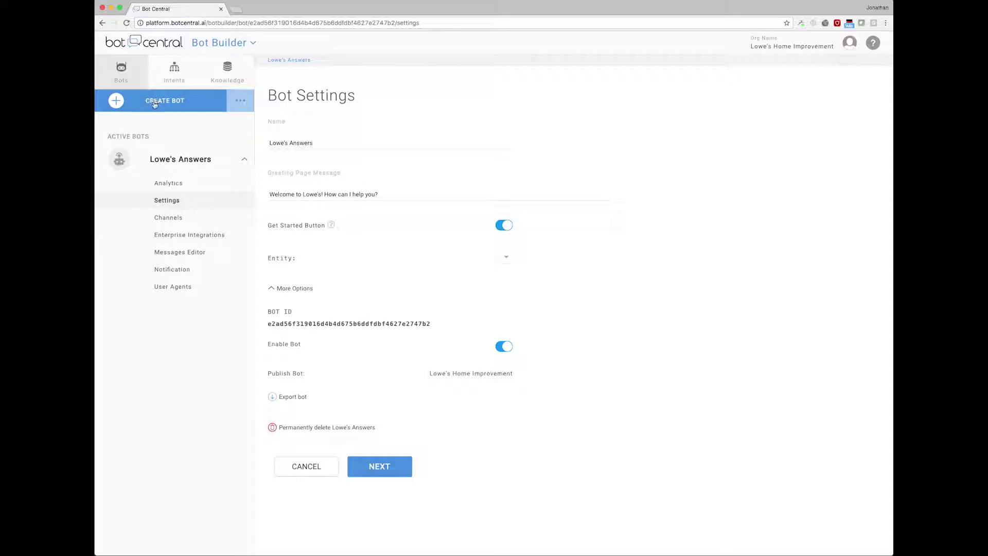
click(240, 101)
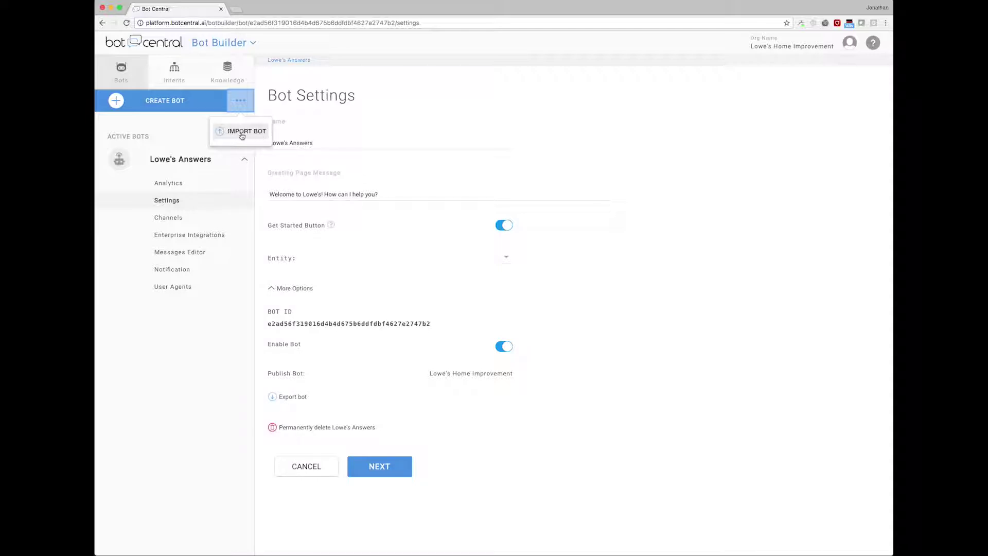
click(380, 136)
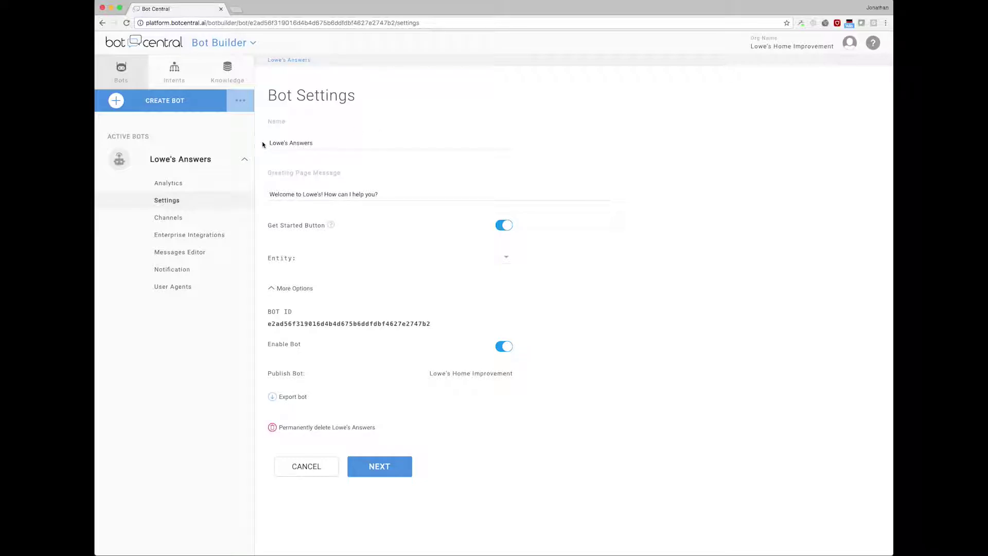
Step: Open the Lowe's Answers message editor and launch the bot's HTML client test
click(180, 253)
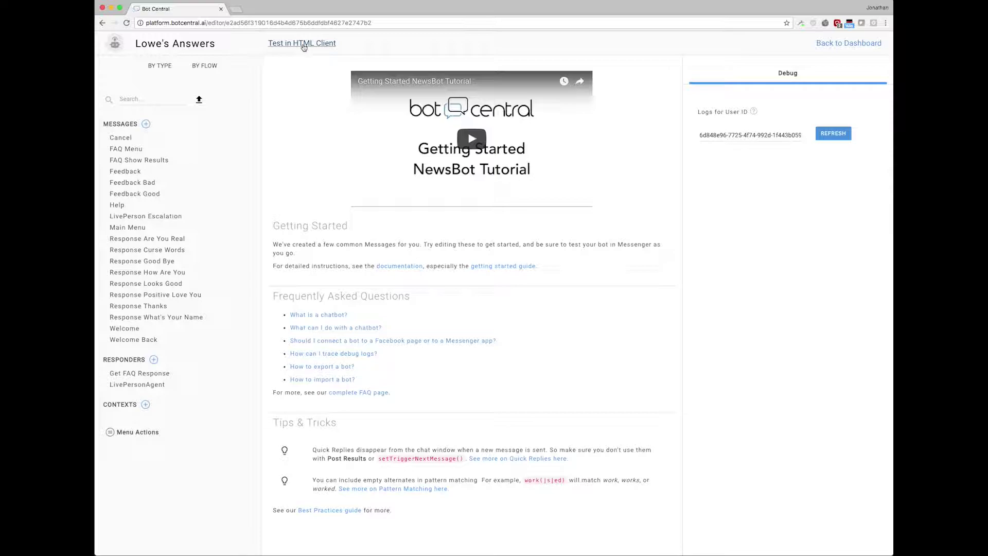
click(304, 47)
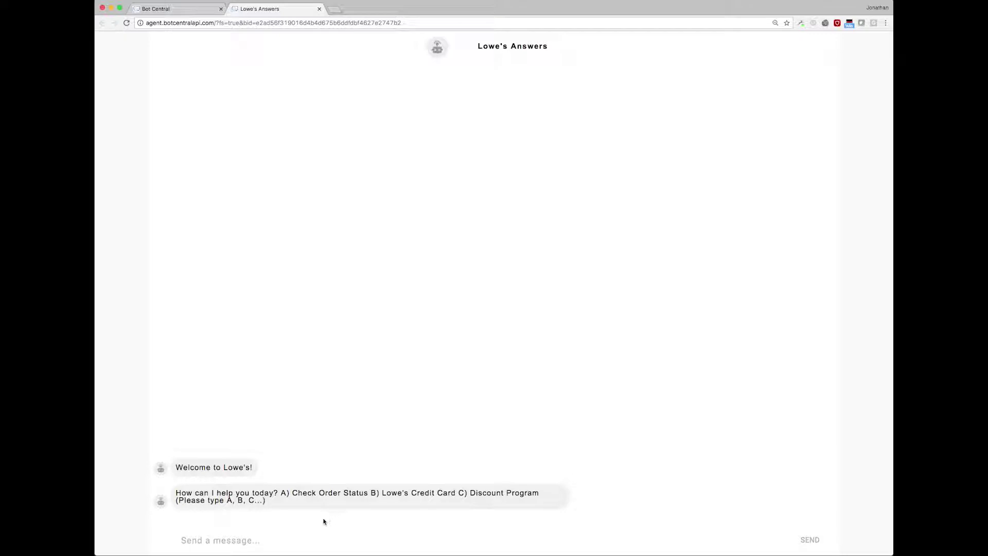
Step: Send "check order status" to the test bot, then view the order status page it links to and close it
click(295, 541)
text(check order)
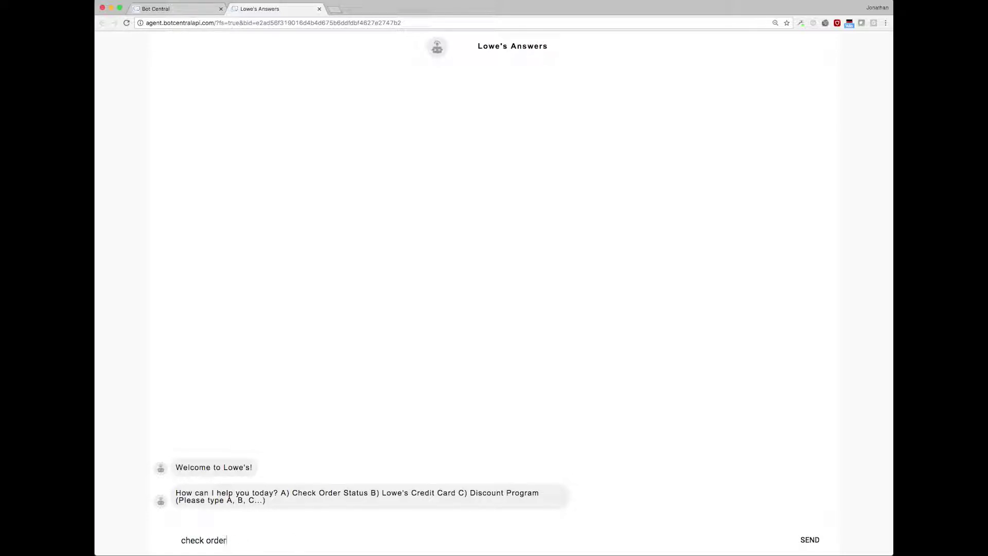
text( status)
key(Return)
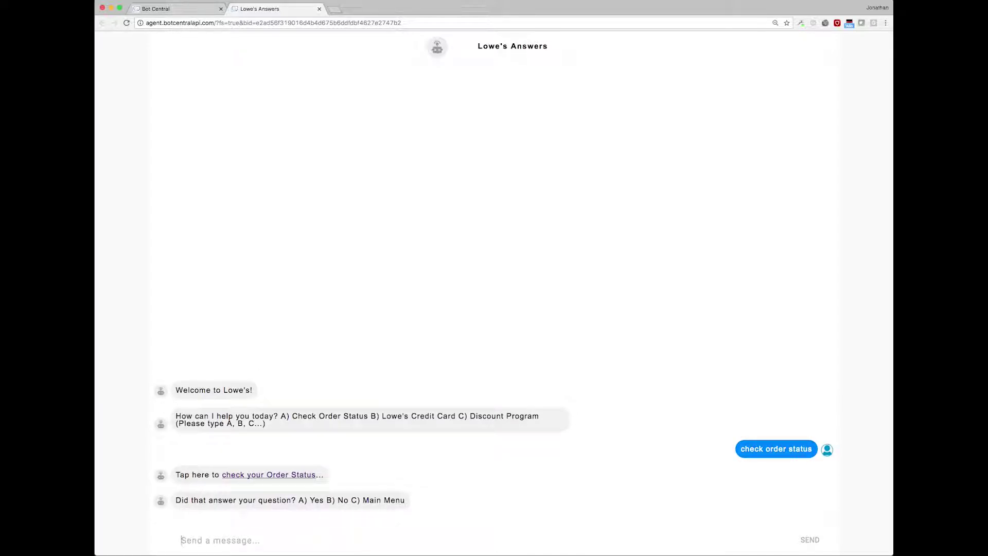
click(270, 475)
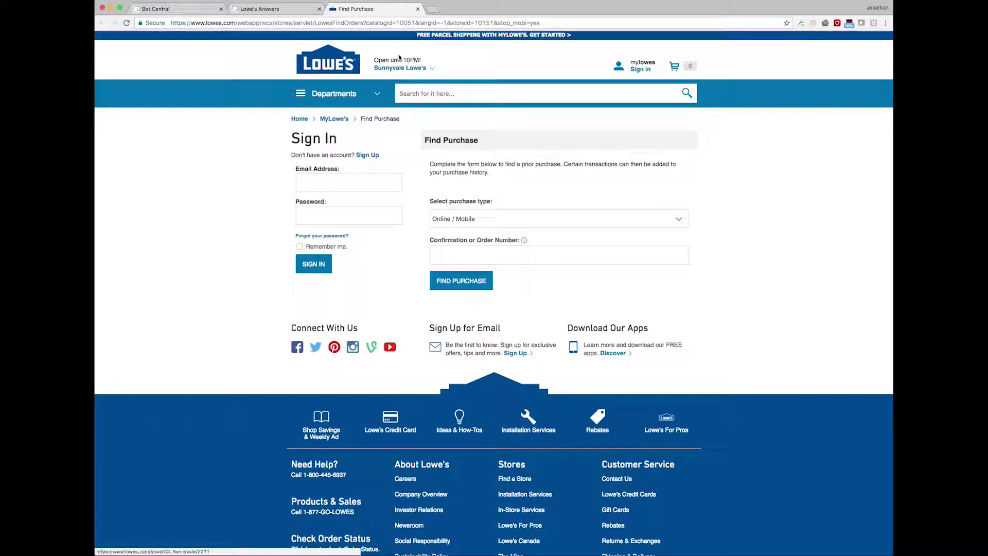
click(417, 9)
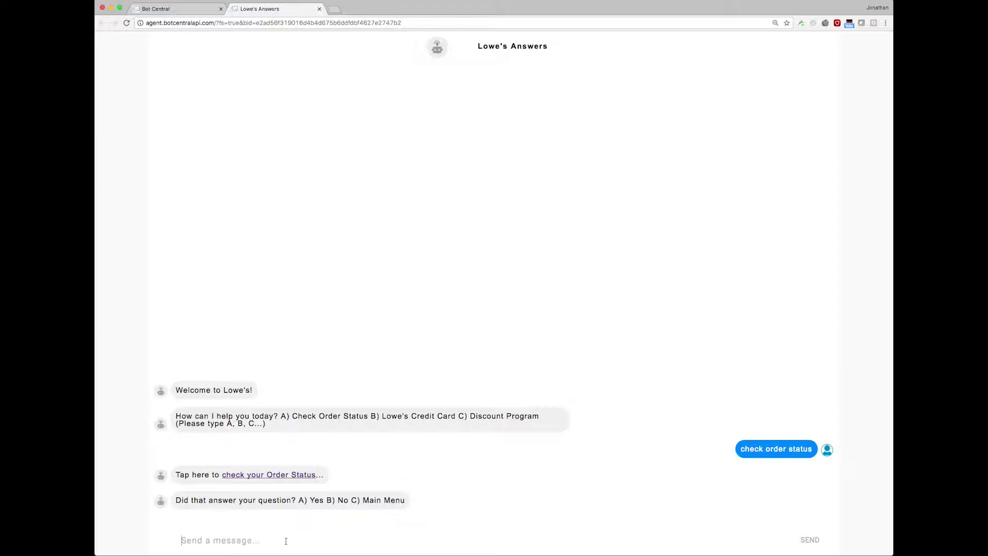
Step: Answer Yes with "a", choose Discount Program with "c", and ask about military discount eligibility with "a" in the test chat
text(a)
key(Return)
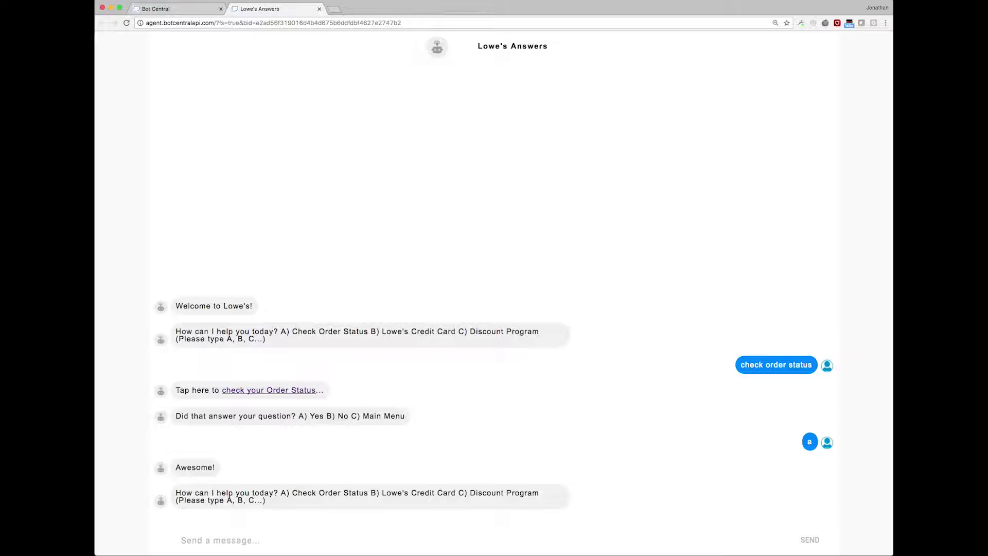
text(c)
key(Return)
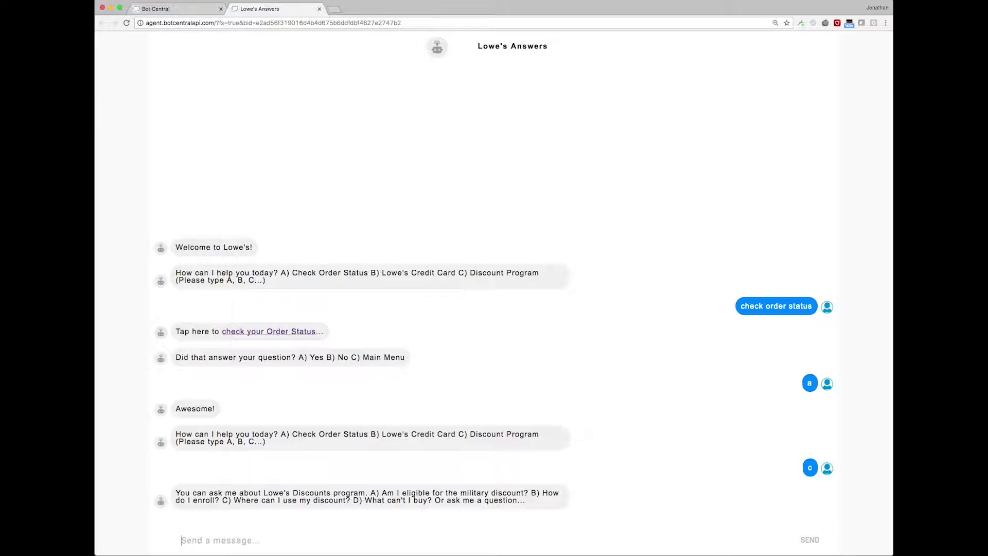
text(a)
key(Return)
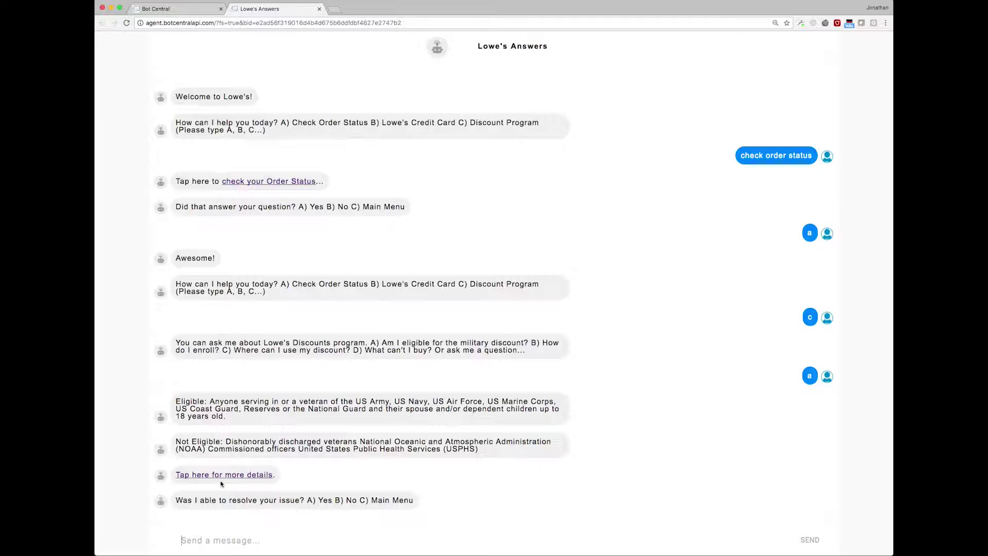
Step: Add ", thanks for coming!" to the Welcome message's first text tile in the bot editor and save the message
click(215, 554)
click(173, 10)
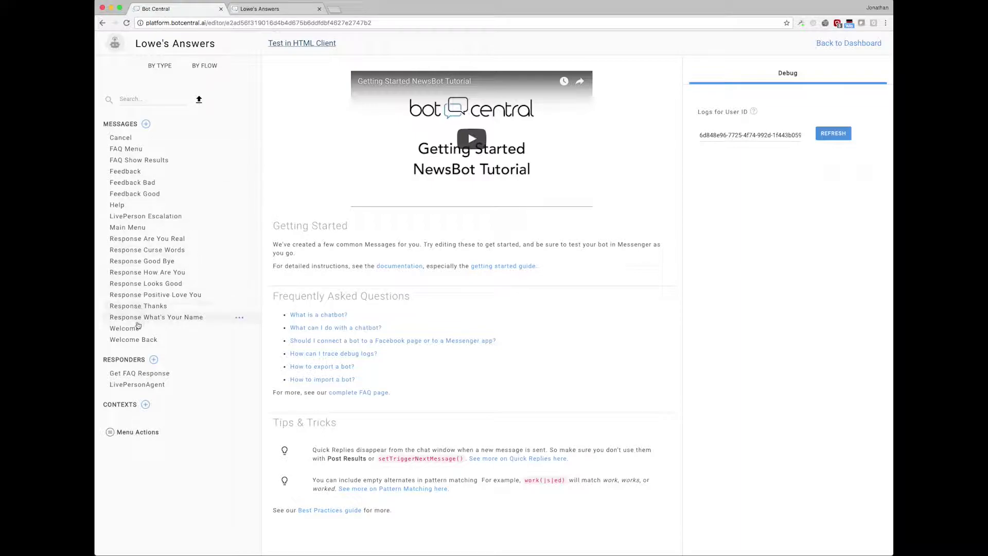
click(136, 328)
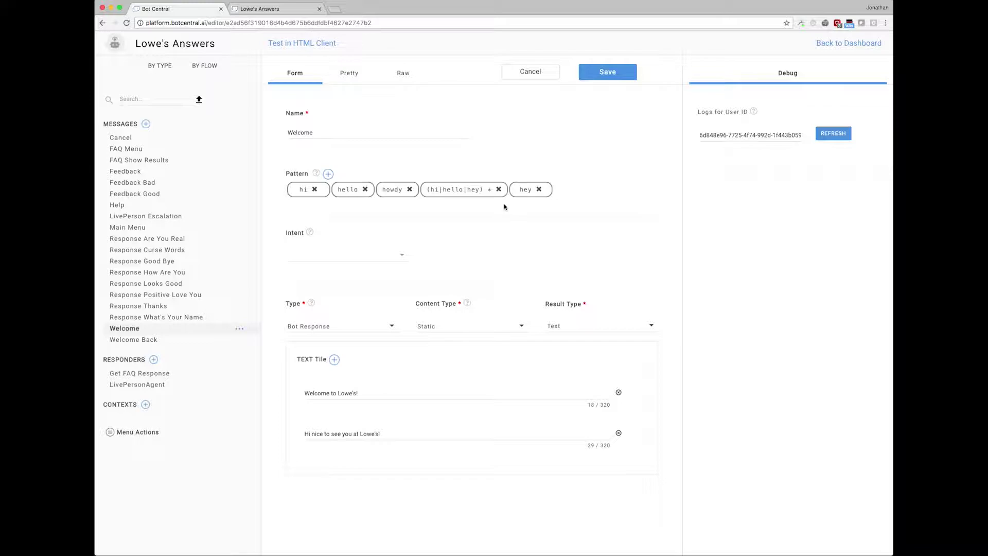
scroll(468, 296, down, 4)
scroll(360, 305, down, 5)
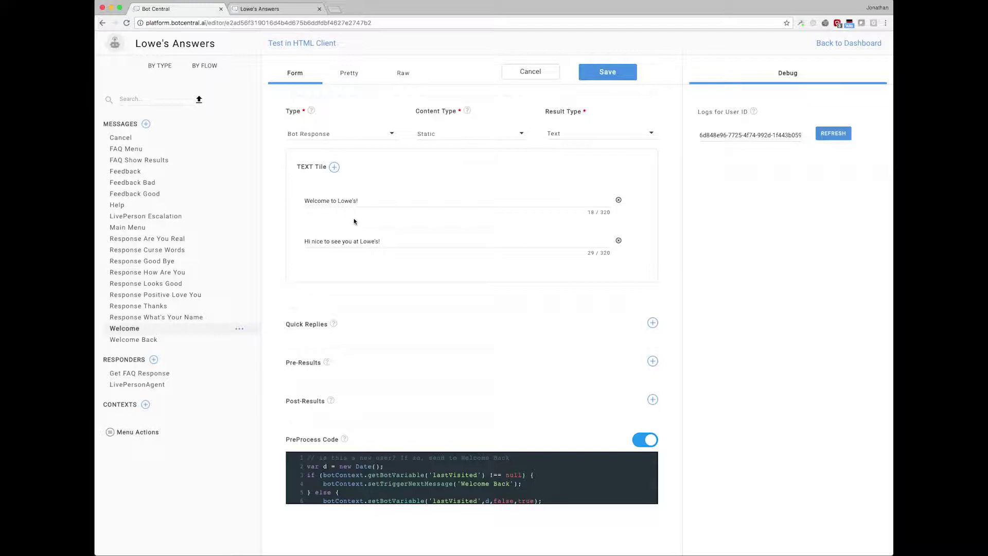
click(367, 201)
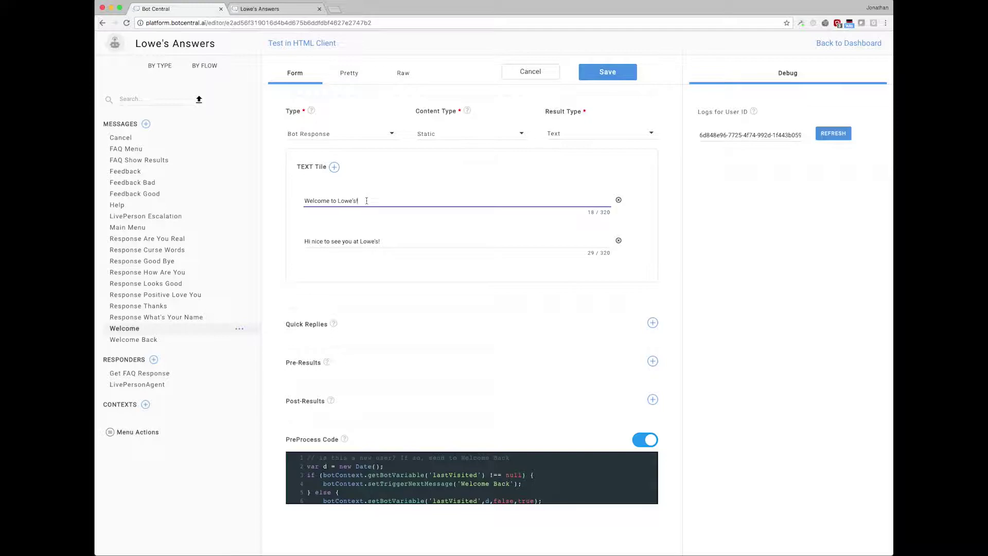
text(, thanks for coming!)
click(607, 72)
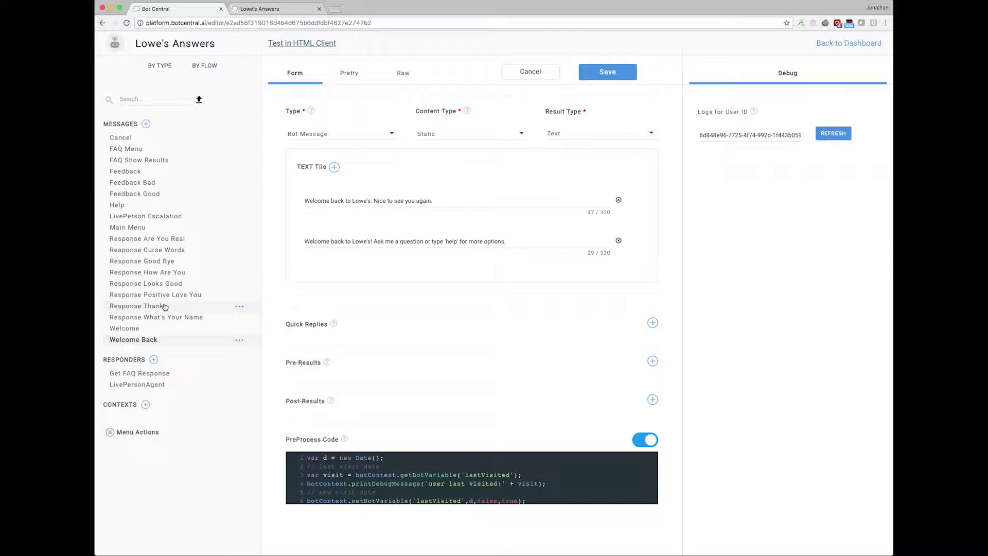
Step: Examine the Main Menu message's option text and its Process User Response code
click(126, 228)
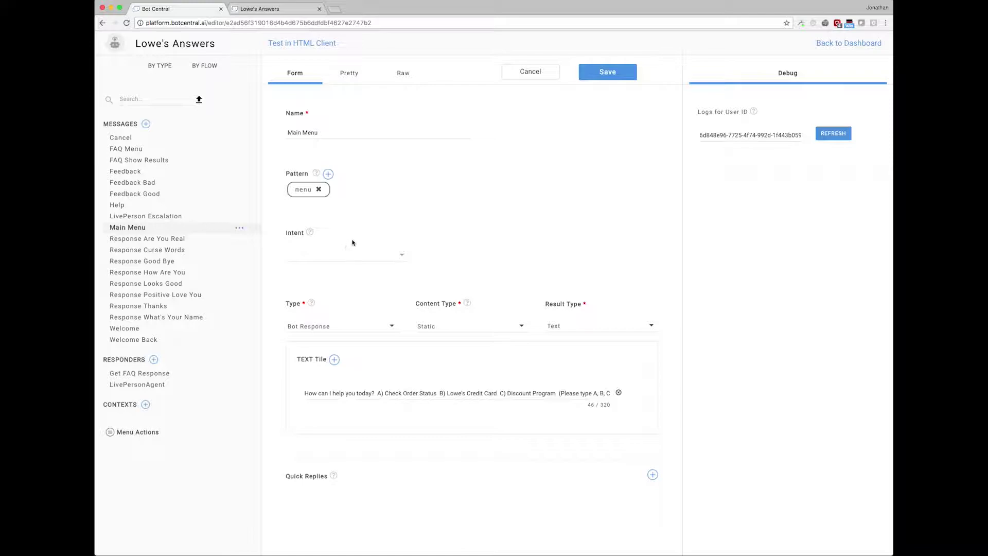
scroll(348, 245, down, 3)
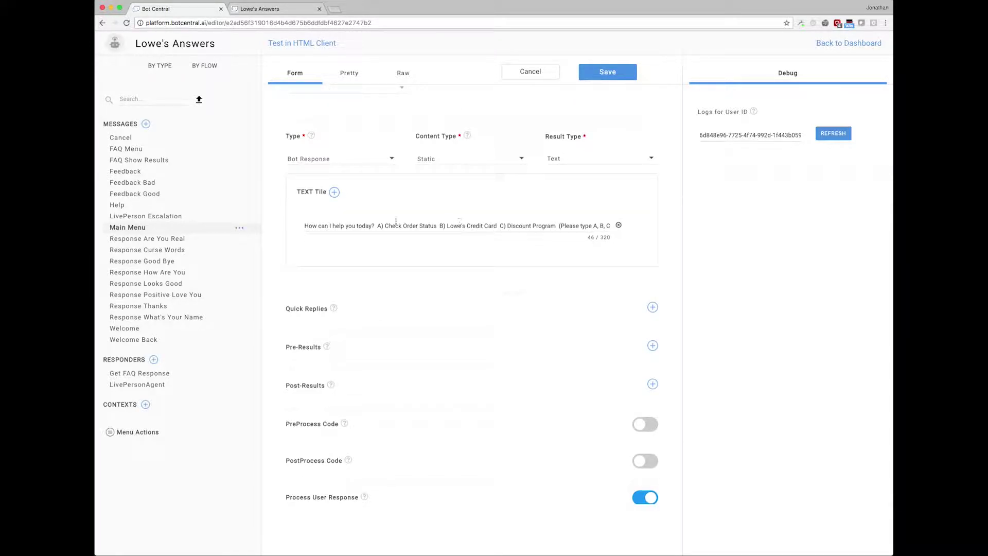
drag(389, 228, 556, 230)
click(507, 243)
scroll(485, 247, down, 3)
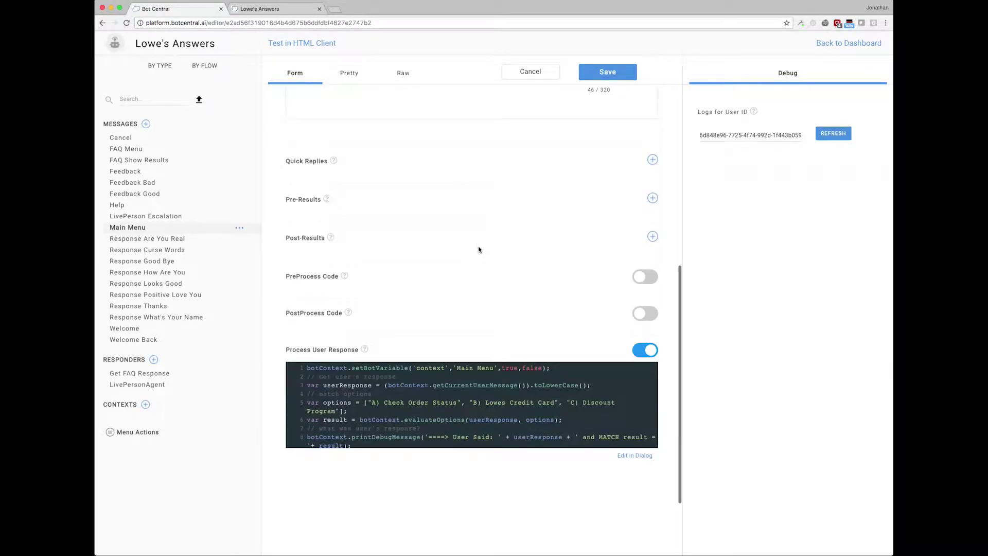
drag(290, 349, 353, 351)
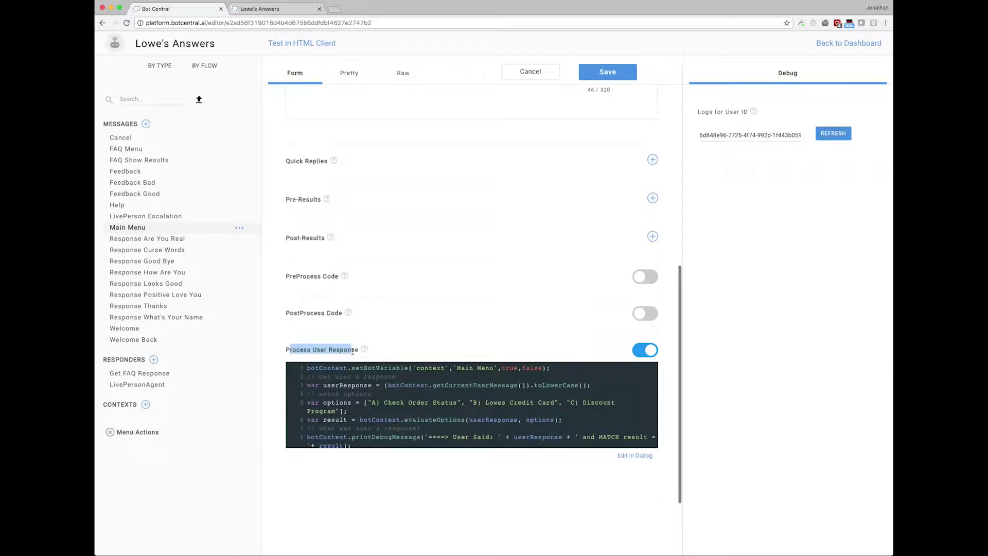
click(304, 356)
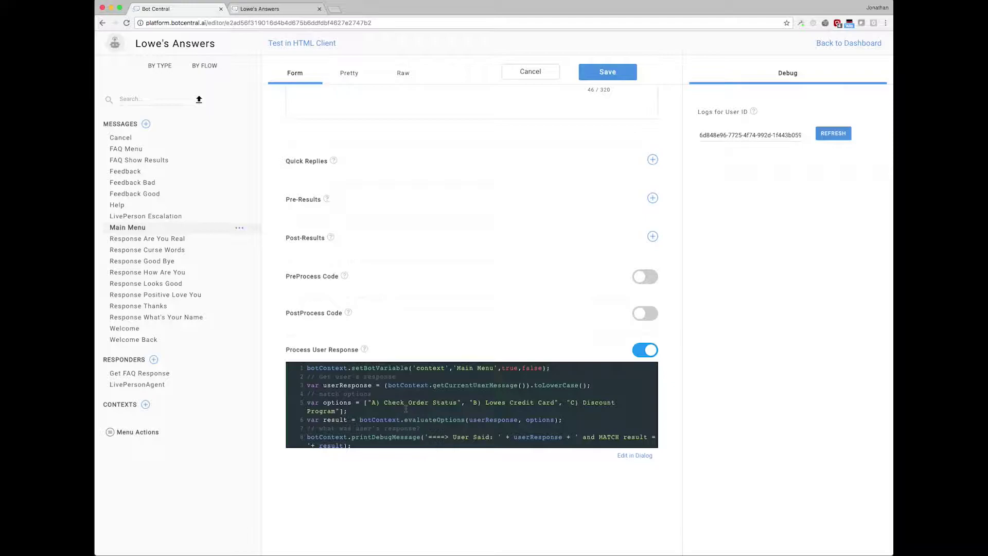
scroll(406, 408, up, 10)
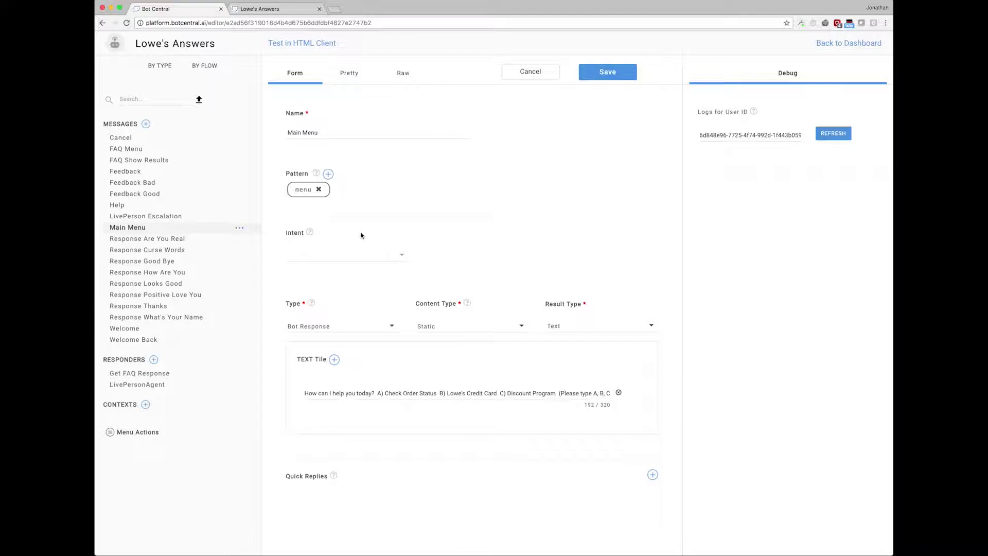
Step: Open the FAQ Show Results message and save it
click(156, 161)
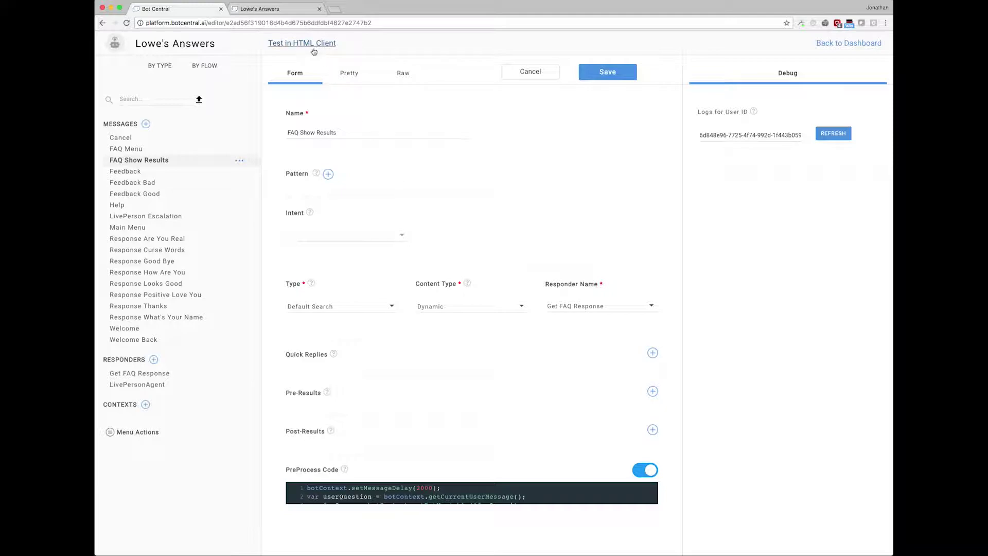
click(607, 71)
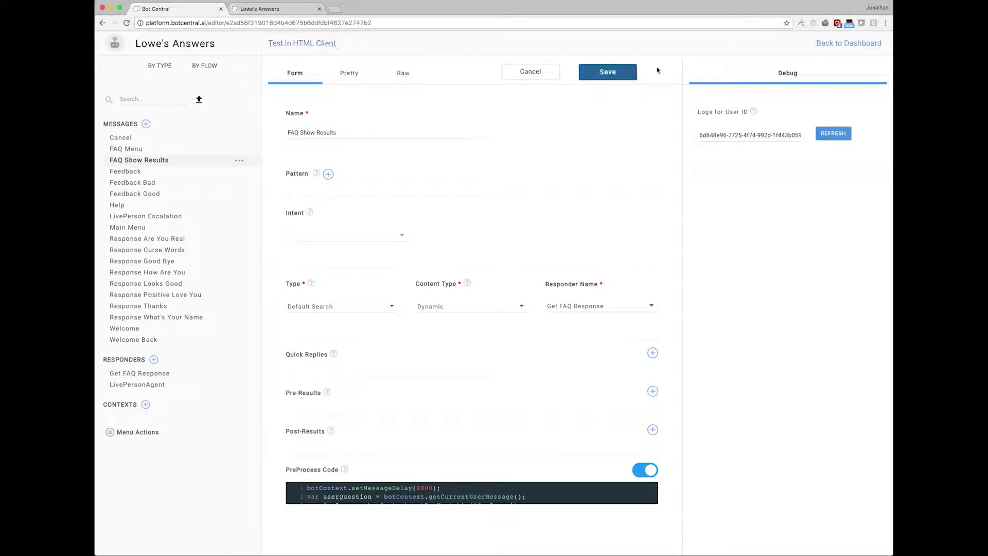
Step: Leave the bot editor, switch to the Knowledge Base module, and look through the Lowe's FAQs articles
click(822, 44)
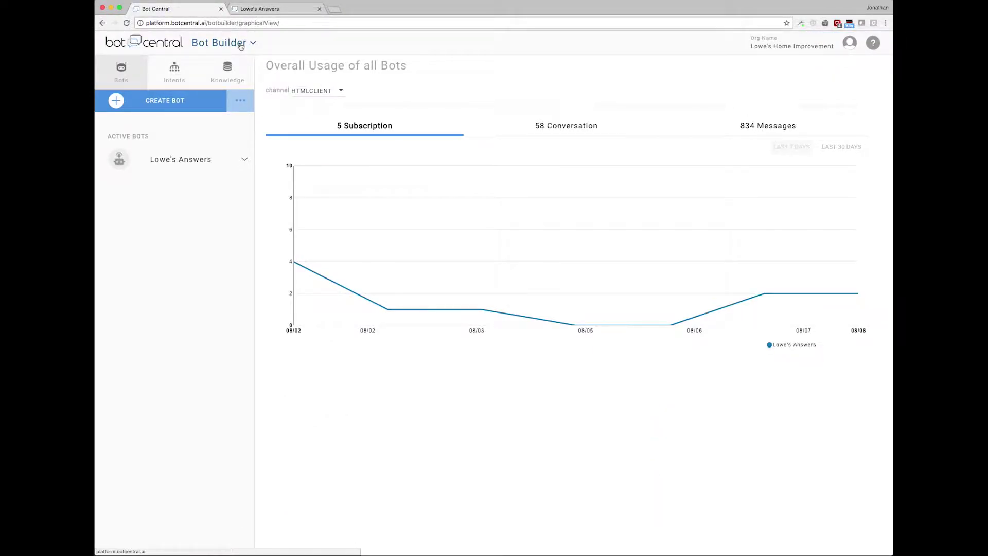
click(243, 45)
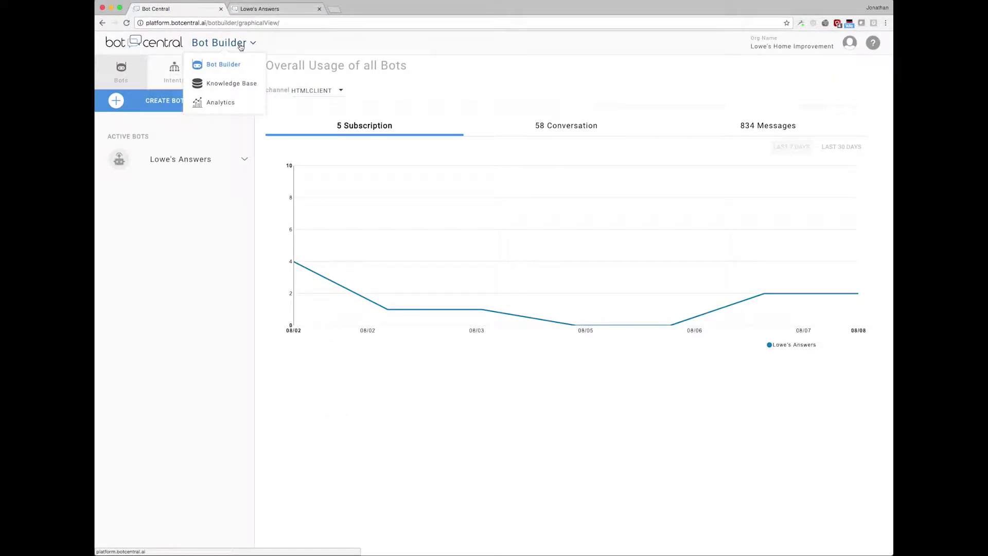
click(225, 87)
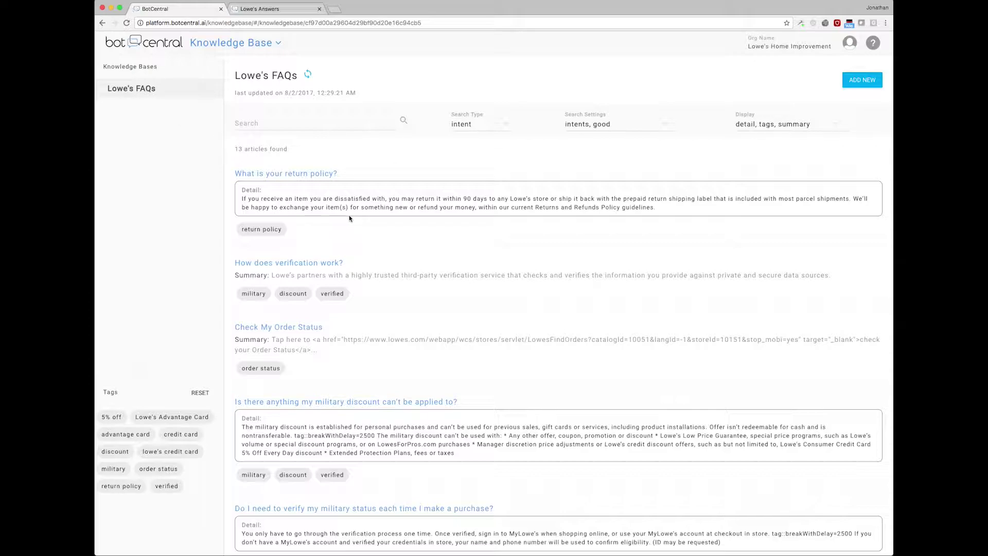
scroll(339, 195, down, 8)
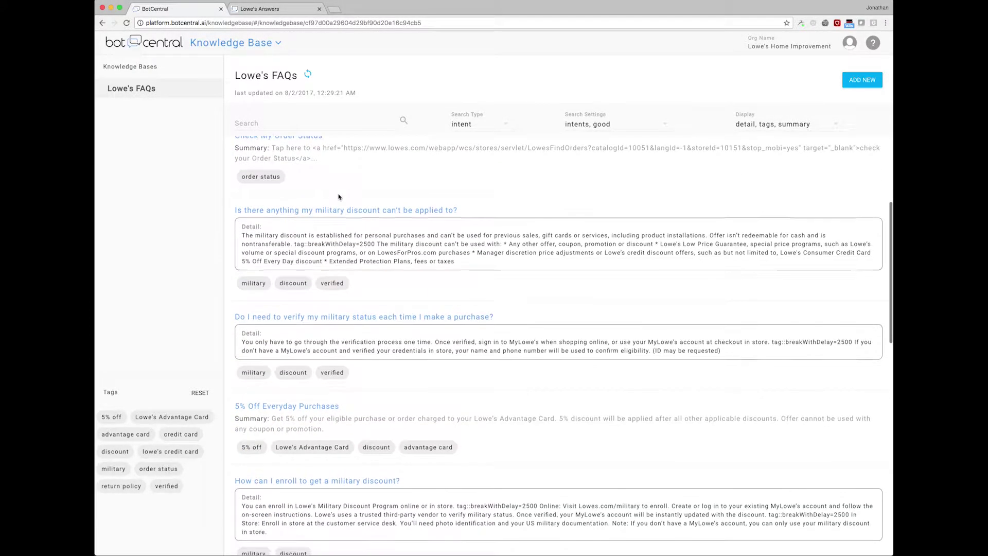
scroll(339, 198, down, 7)
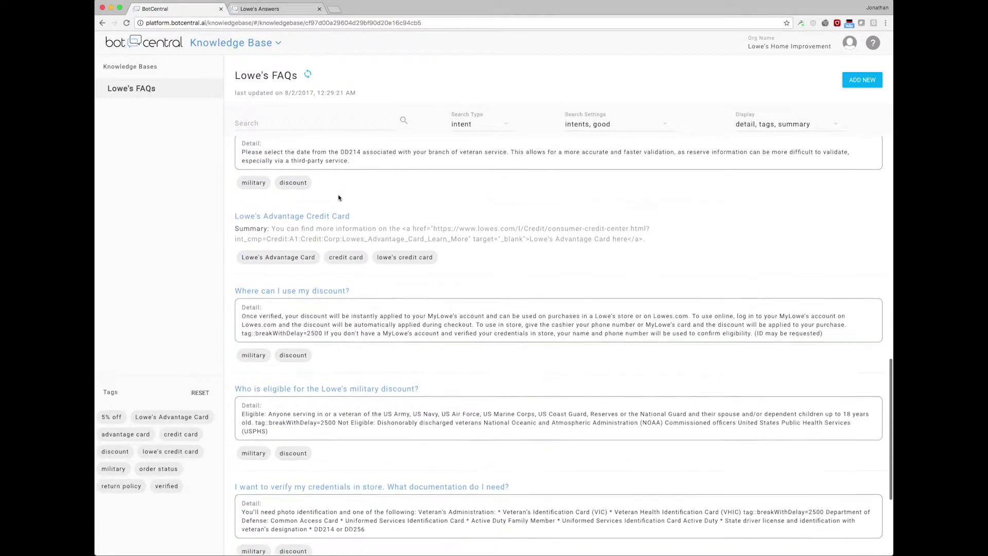
scroll(339, 198, up, 15)
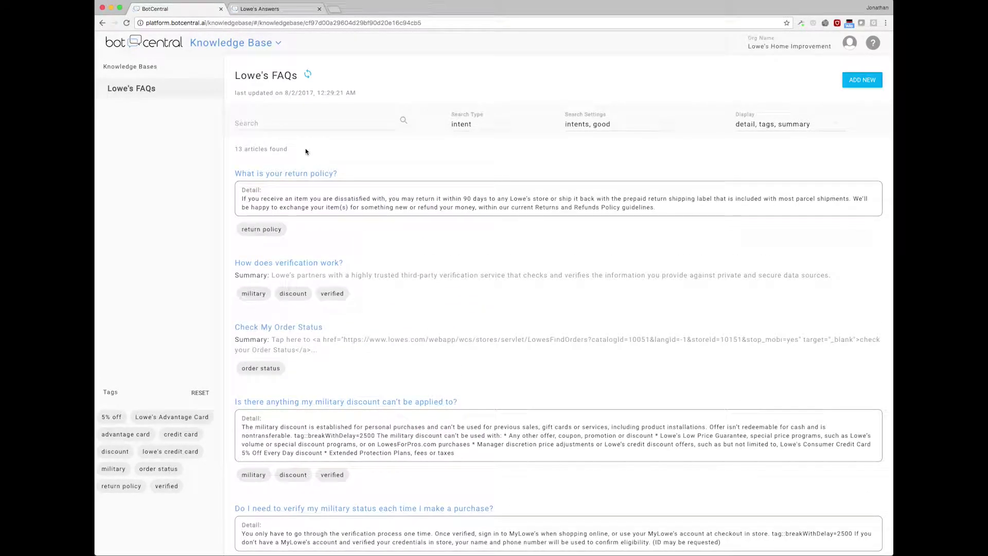
Step: Search the Lowe's FAQs for "i need to return something"
click(285, 124)
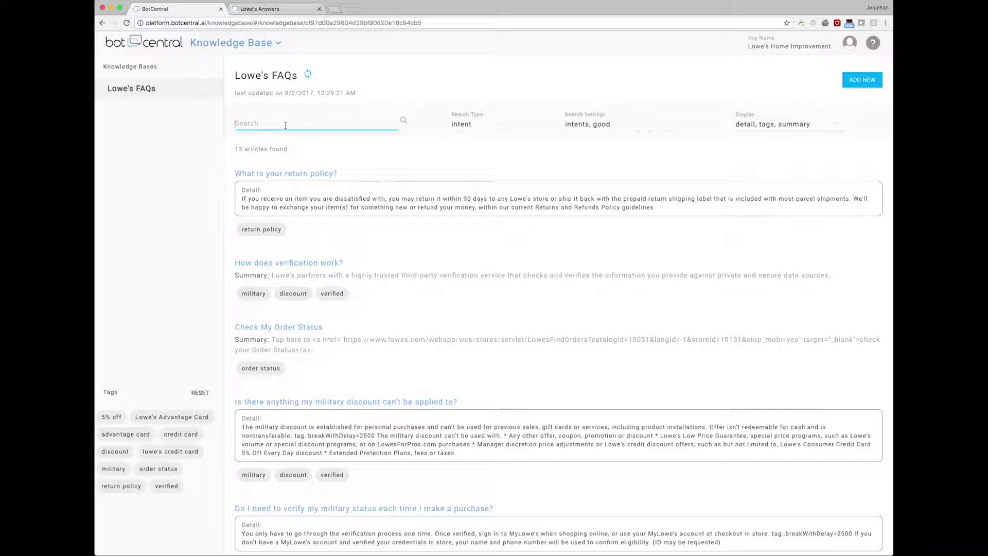
text(i need to return something)
key(Return)
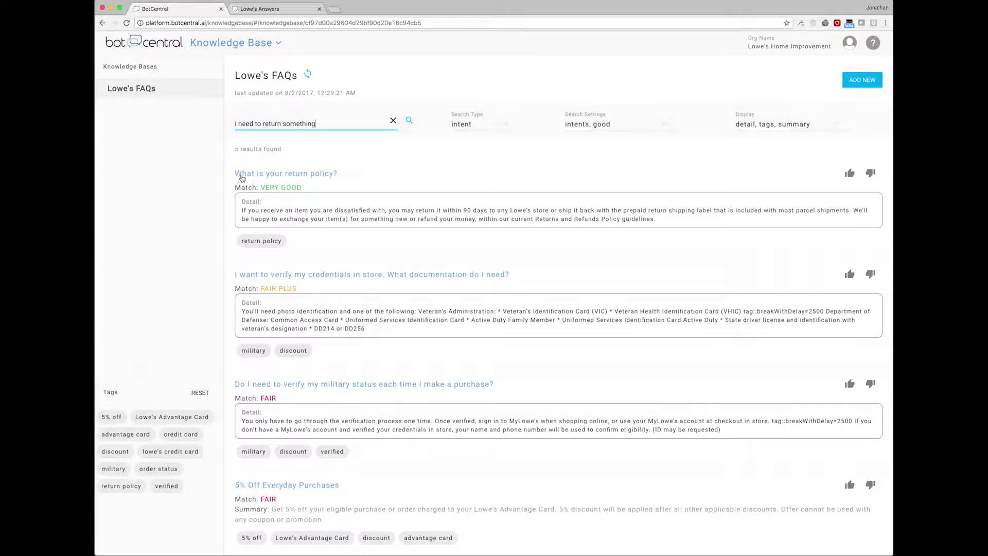
Step: Examine the "What is your return policy?" article's qualifiers, links and learnings, check the test chat, and leave the article without saving
click(302, 175)
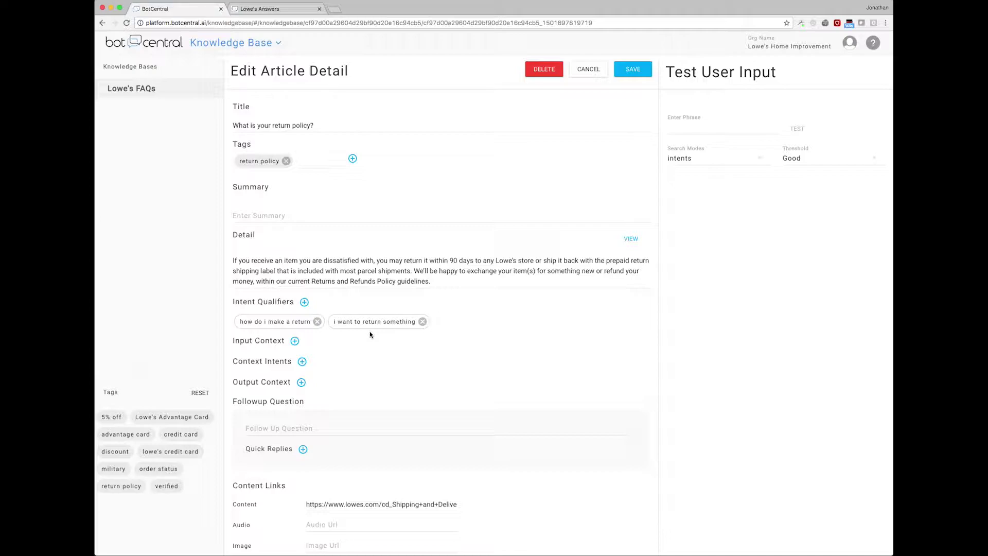
scroll(370, 335, down, 5)
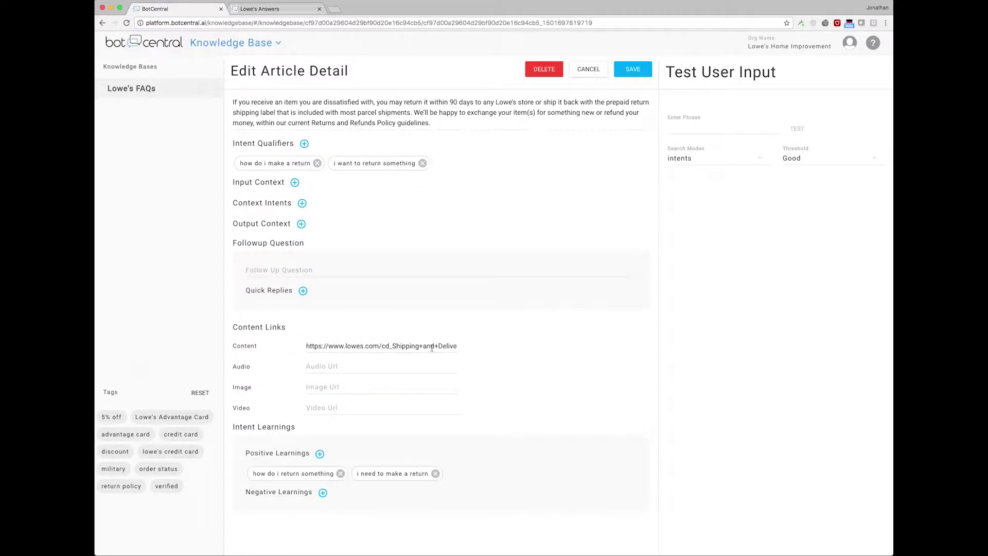
click(274, 10)
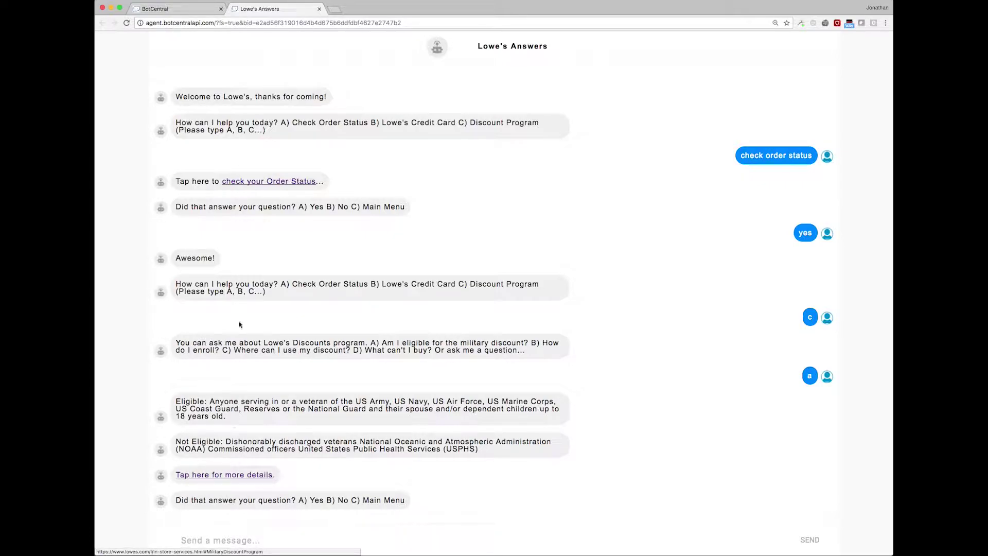
click(184, 10)
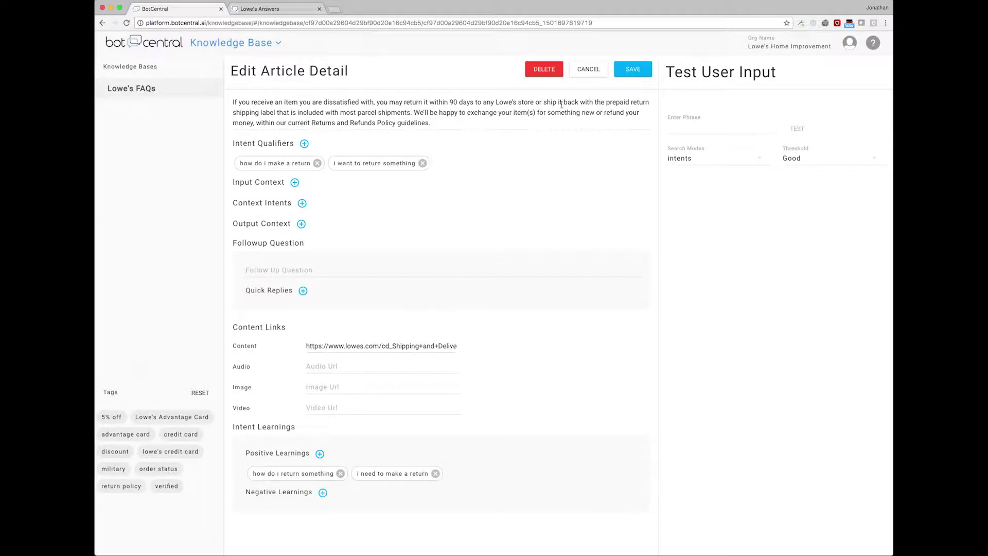
click(589, 70)
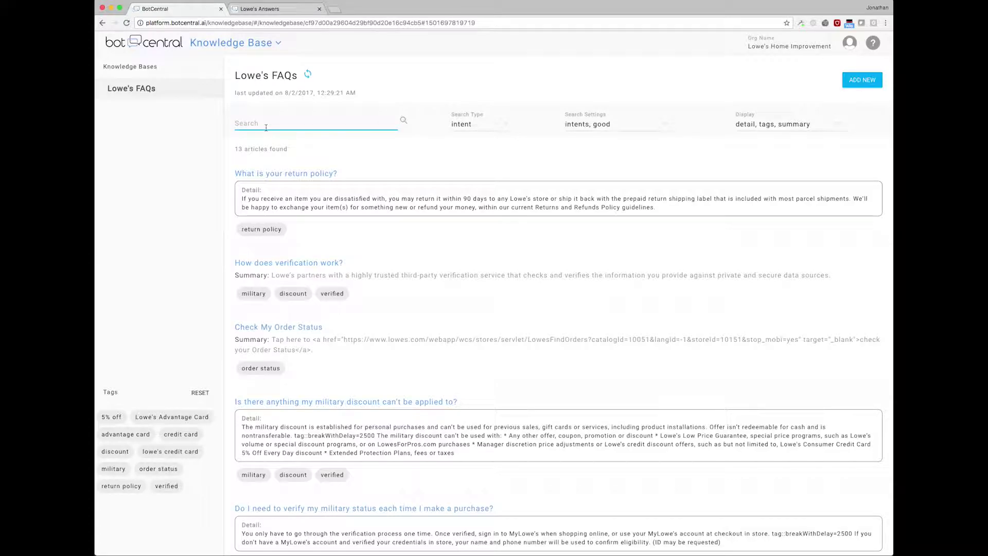
Step: Search for "how do i make a return", add the phrase to the return policy article's positive learnings by upvoting the match, and save
text(how do i make a return)
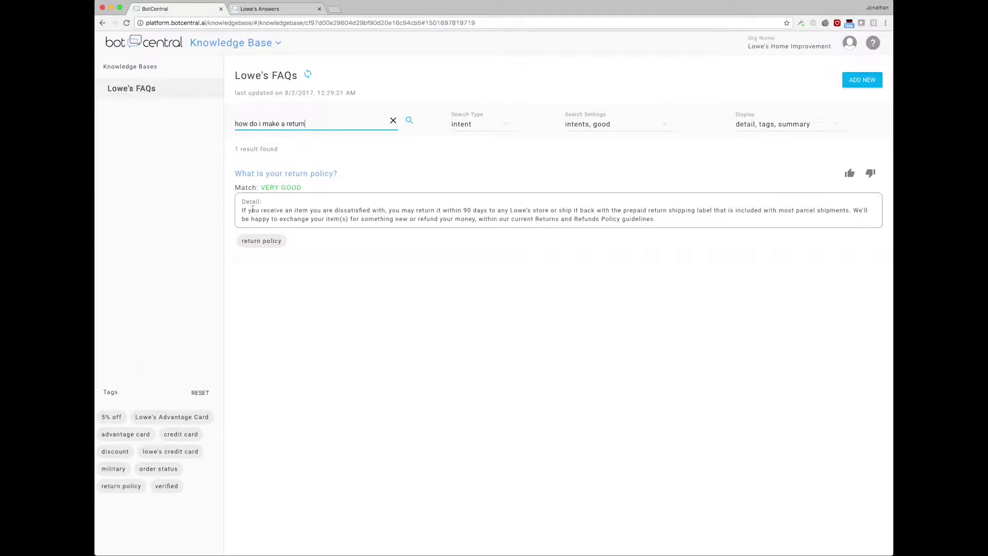
click(849, 174)
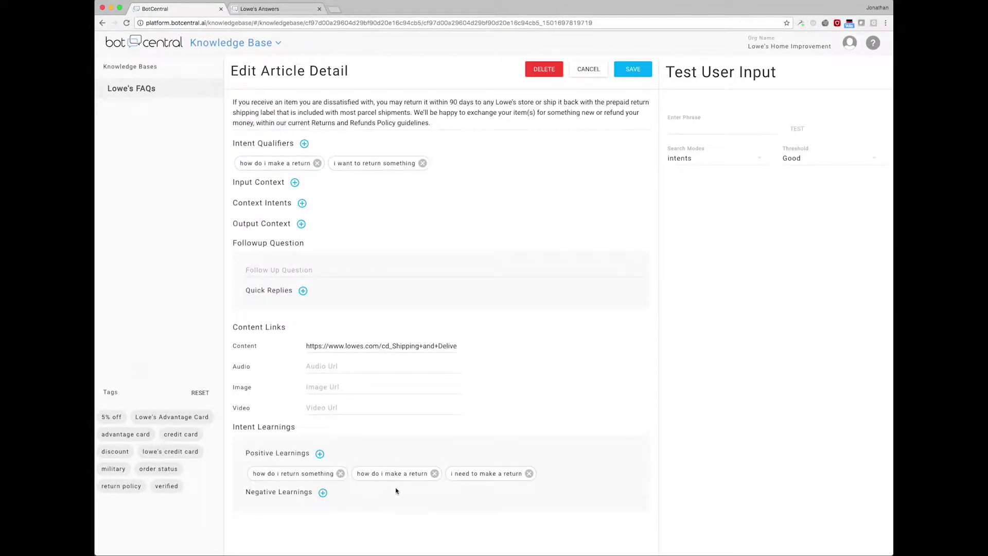
click(632, 71)
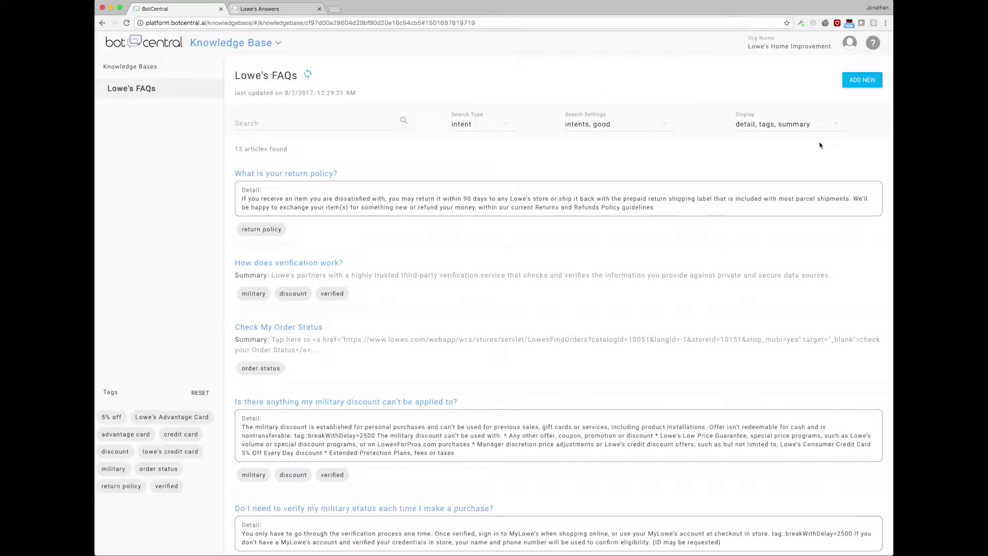
Step: Start a new article in Lowe's FAQs with the title "Lowe's for Pros"
click(863, 81)
click(357, 128)
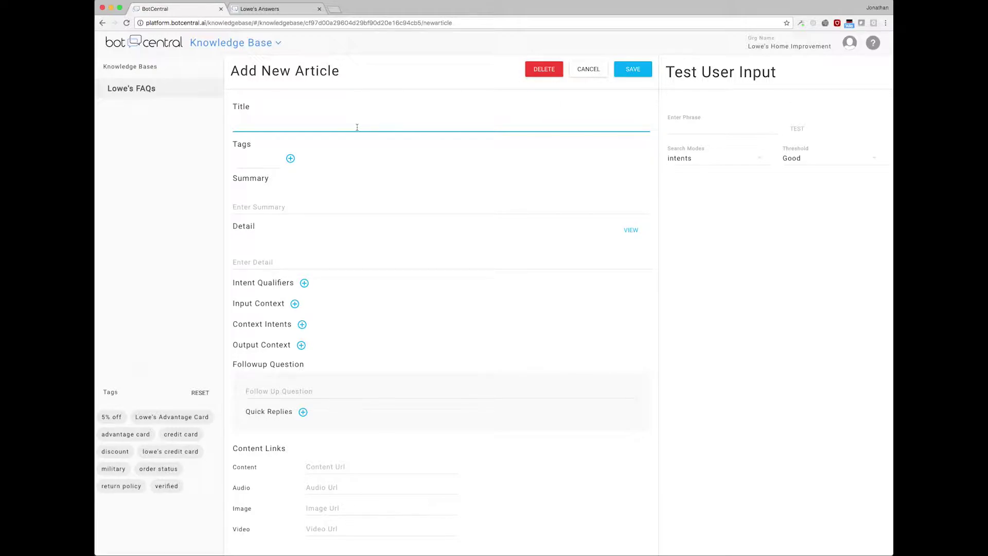
text(Lowe's )
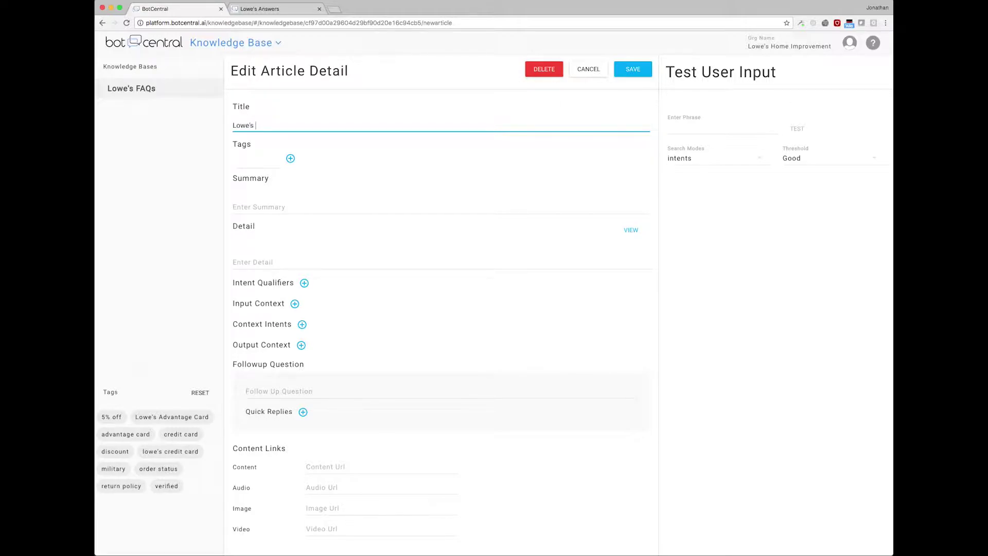
text(for Pros)
Step: Add the tags "professional", "contractor" and "discount" to the new article
click(252, 163)
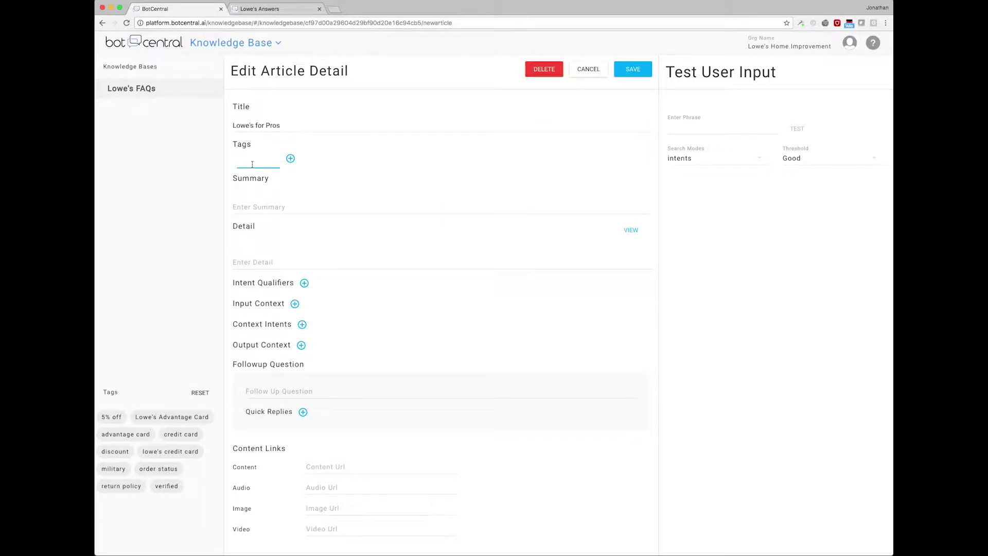
text(professional)
click(290, 159)
text(contractor)
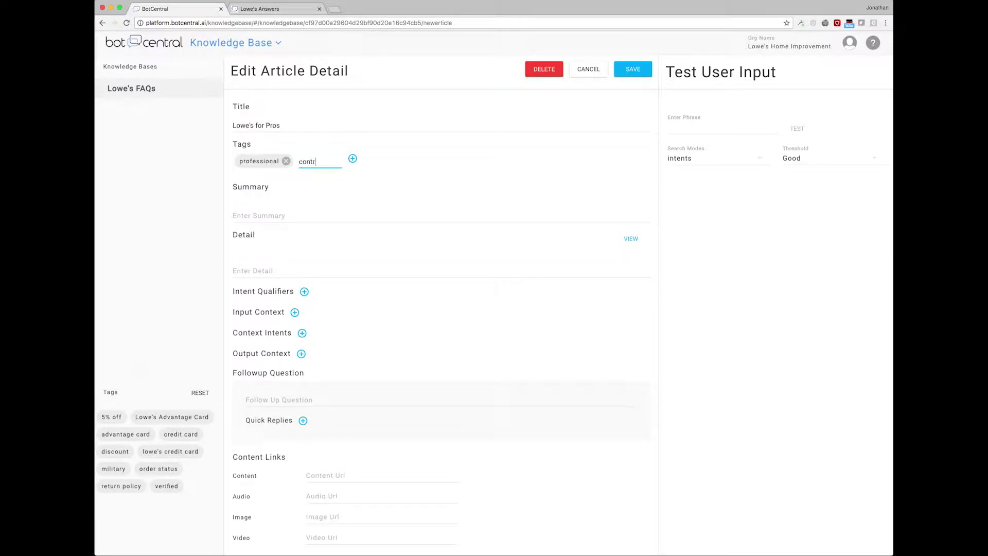
click(354, 160)
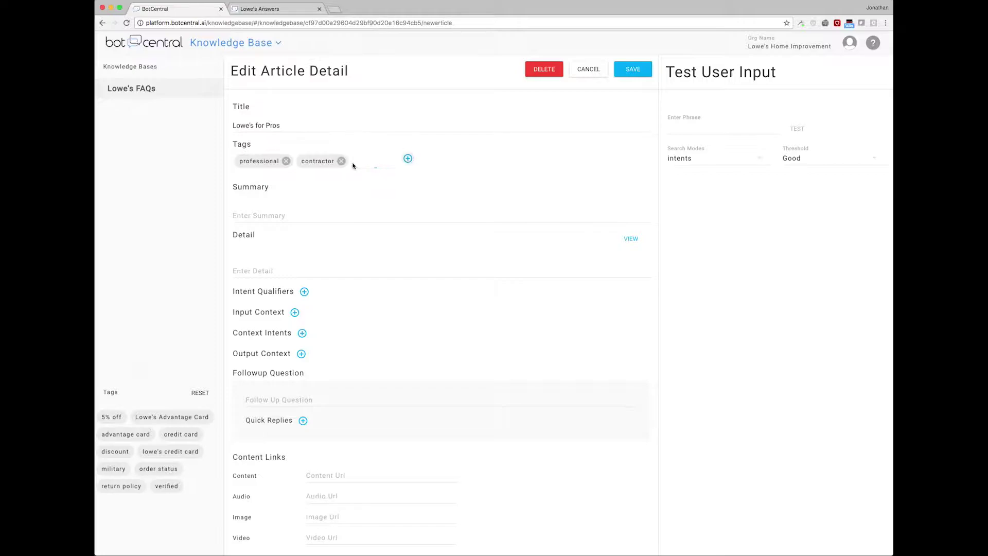
text(discount)
click(408, 160)
Step: Enter the article summary "Lowe's for Pros is a discount program for professional contractors."
click(300, 218)
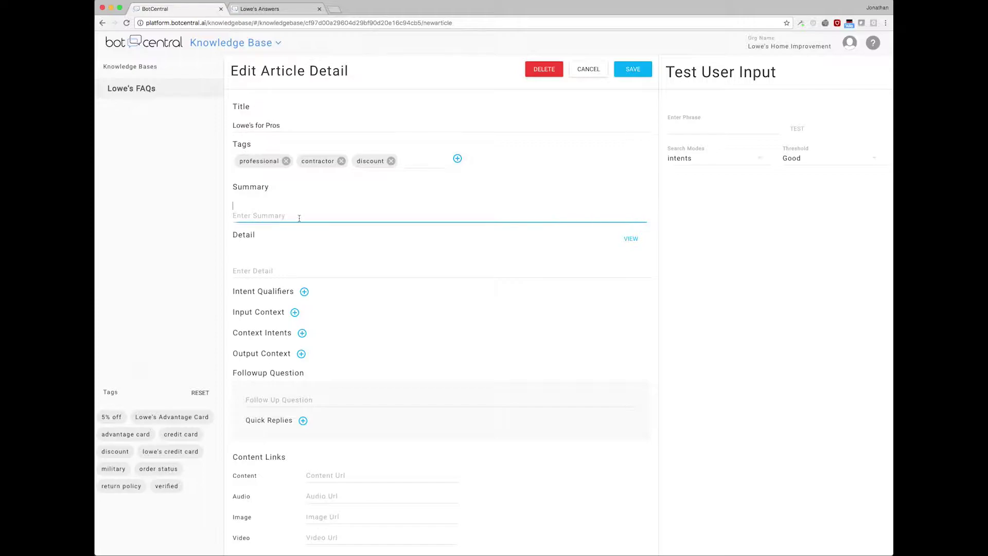
text(Lo)
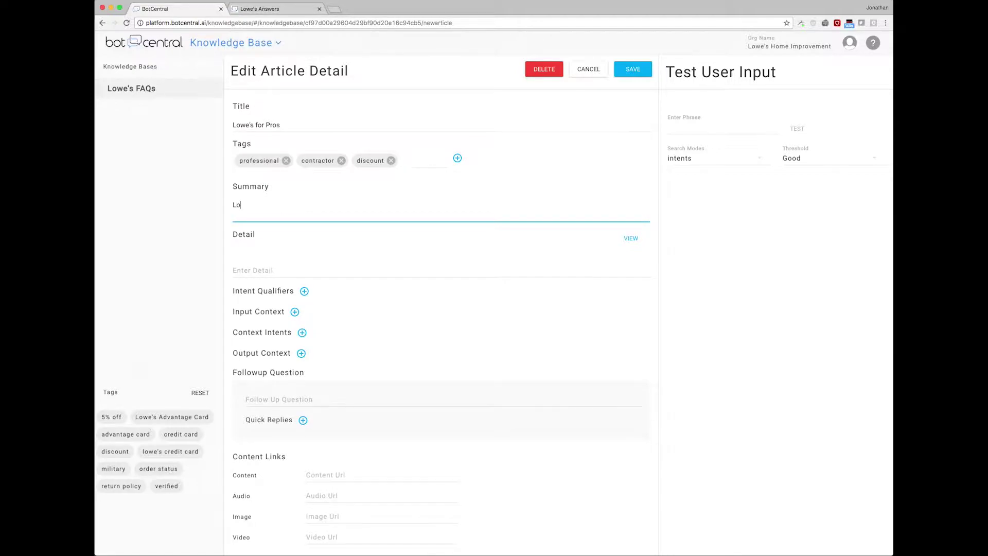
text(we's for Pros is a discount program for professional contractors.)
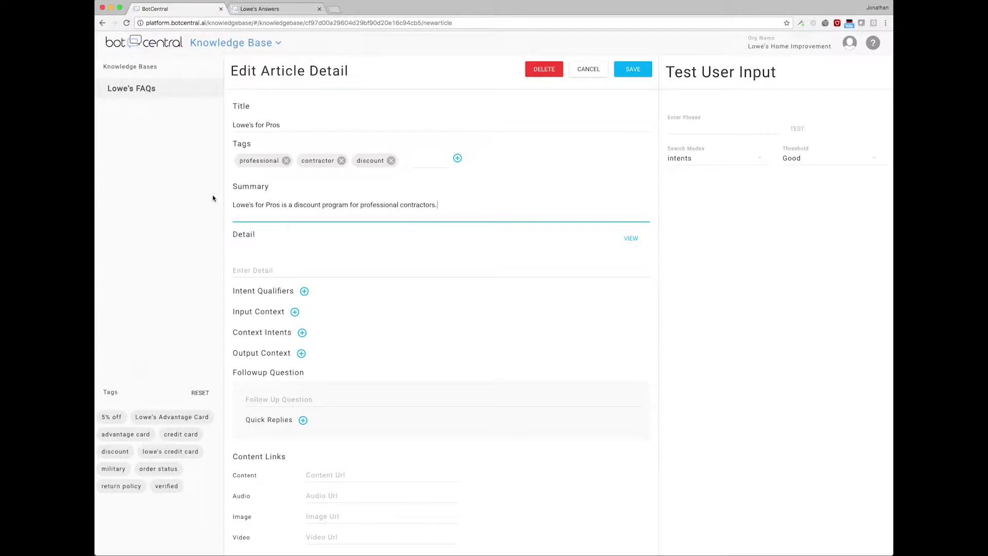
key(super+Tab)
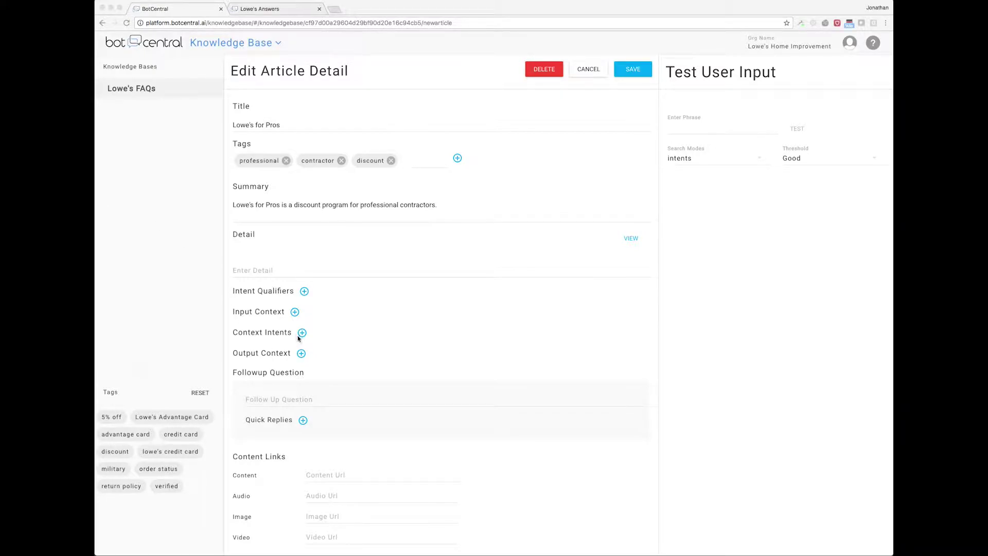
scroll(300, 340, down, 2)
click(322, 439)
click(321, 439)
key(super+v)
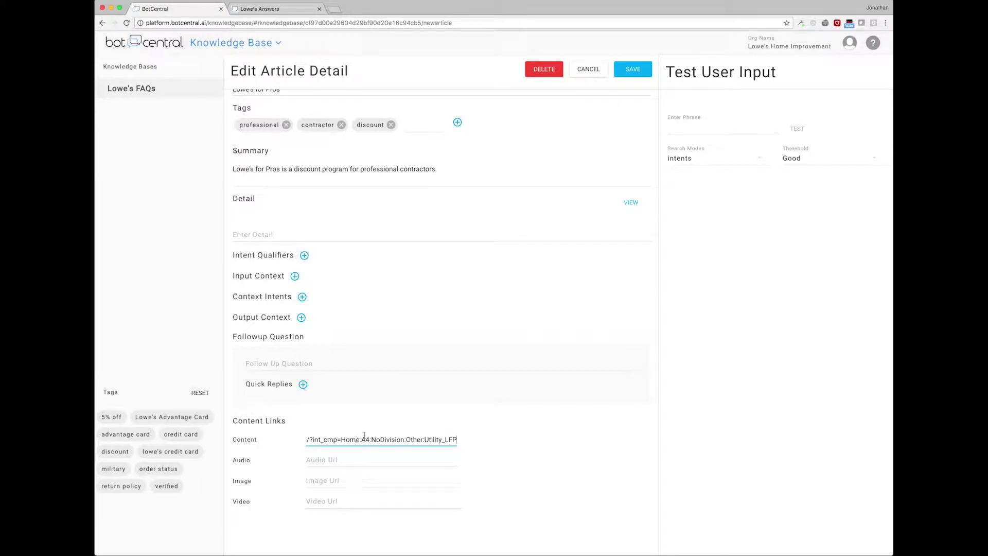
Step: Add the intent qualifier "tell me about lowe's for pros" to the article
scroll(361, 414, up, 1)
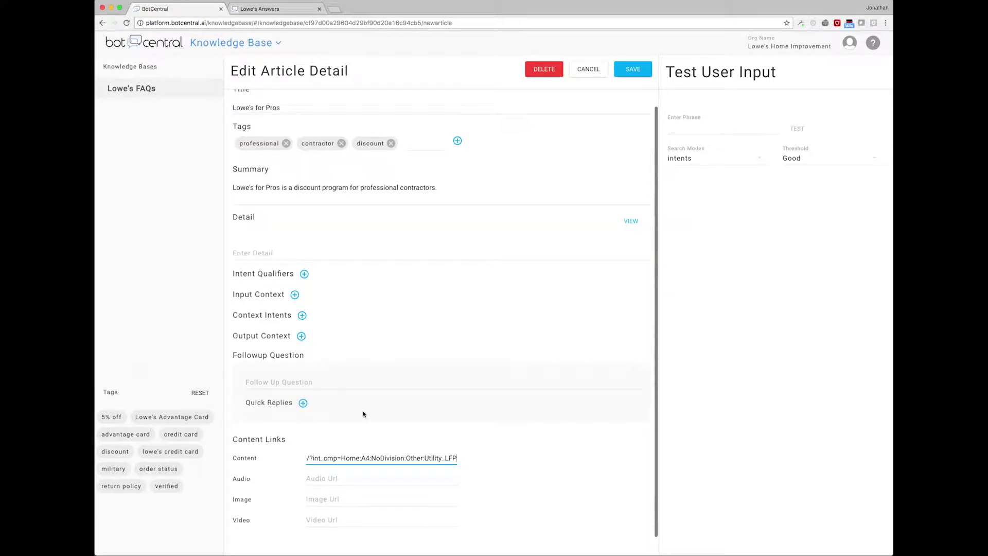
scroll(364, 411, up, 1)
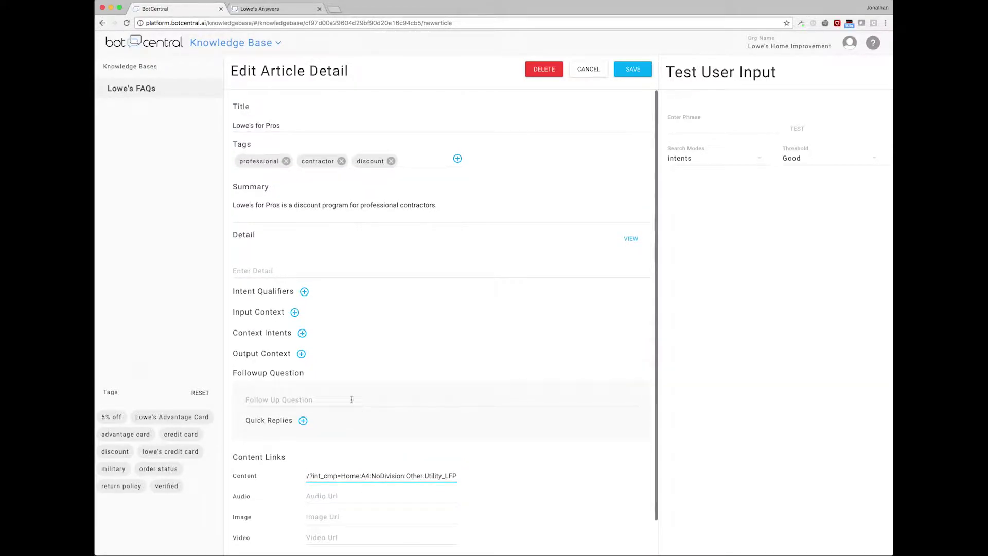
click(304, 292)
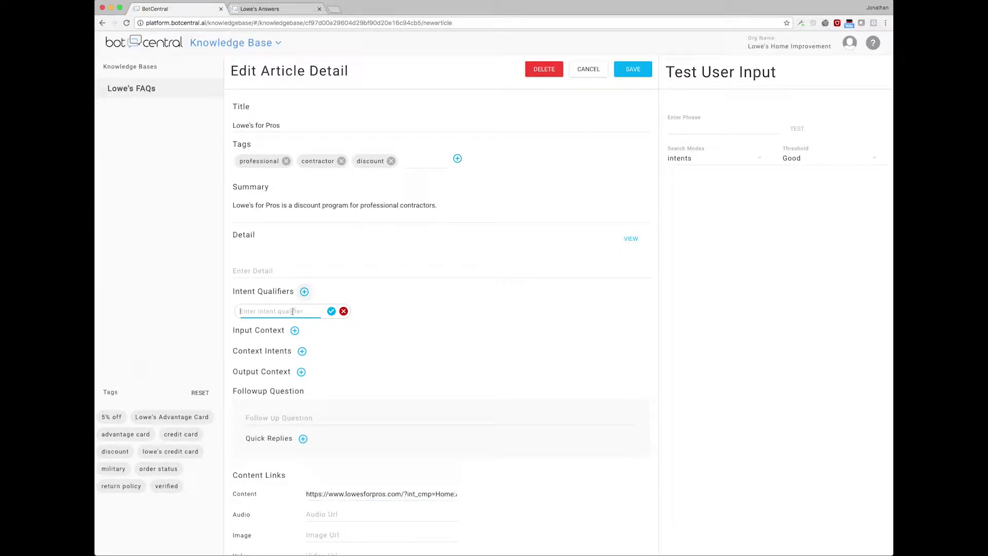
text(tell me aobu)
text(bout )
text(lowe's for pr)
text(os)
click(331, 311)
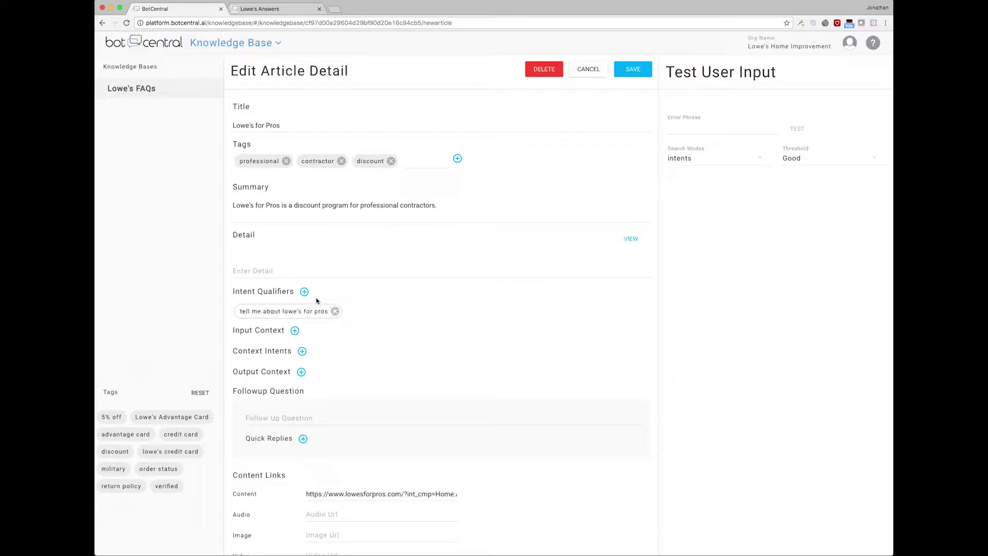
Step: Add two more intent qualifiers: "what is lowe's for pros" and "am i eligible for lowe's for pros"
click(304, 292)
text(w)
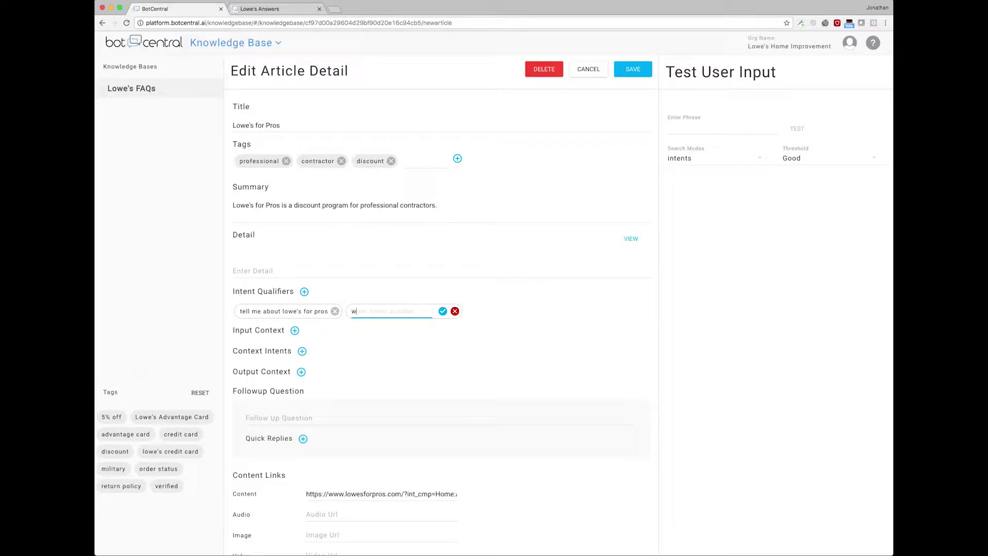
text(hat is lowe's for pros)
click(442, 311)
click(305, 292)
text(am i eligible for lowe's for pros)
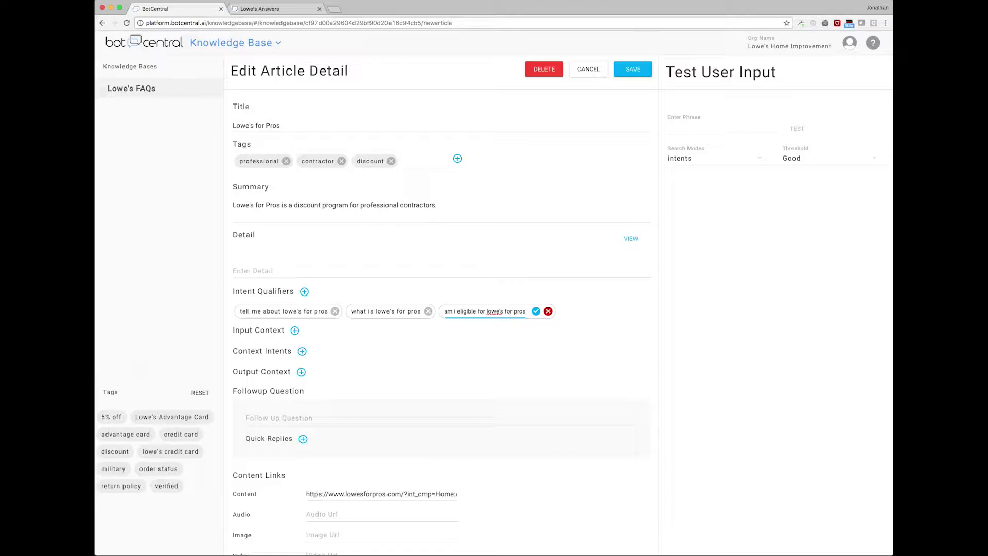
click(536, 311)
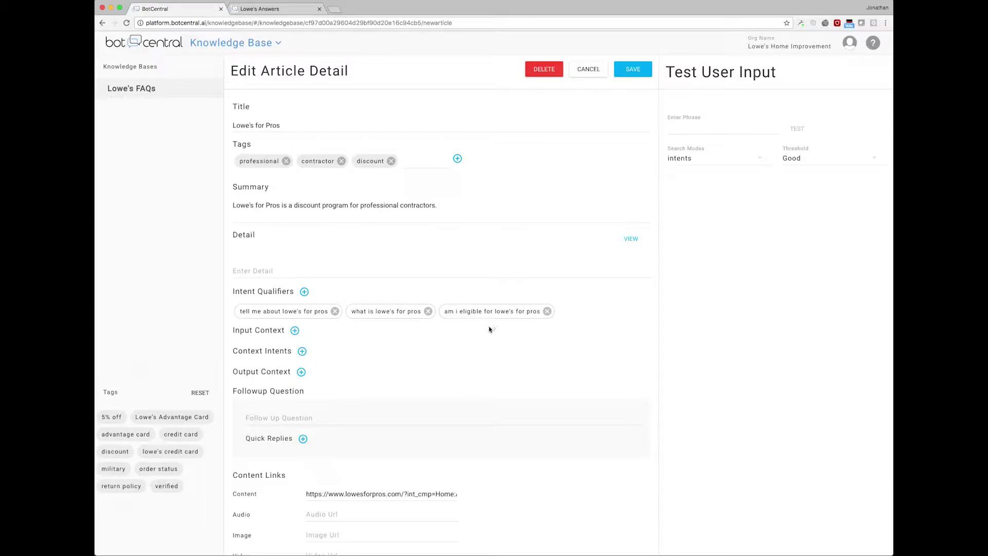
Step: Review the remaining fields of the Lowe's for Pros article and save it
scroll(483, 334, down, 1)
scroll(482, 336, down, 2)
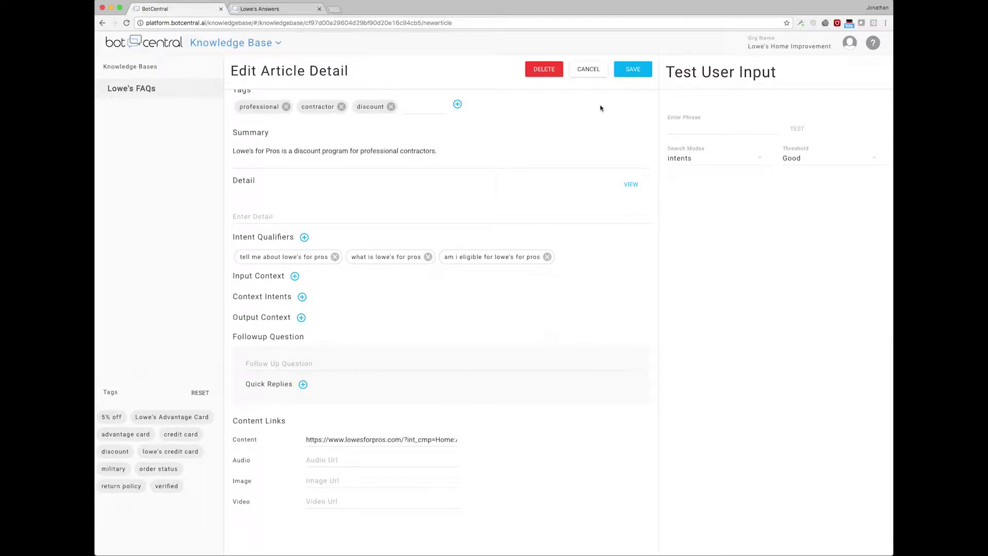
click(635, 71)
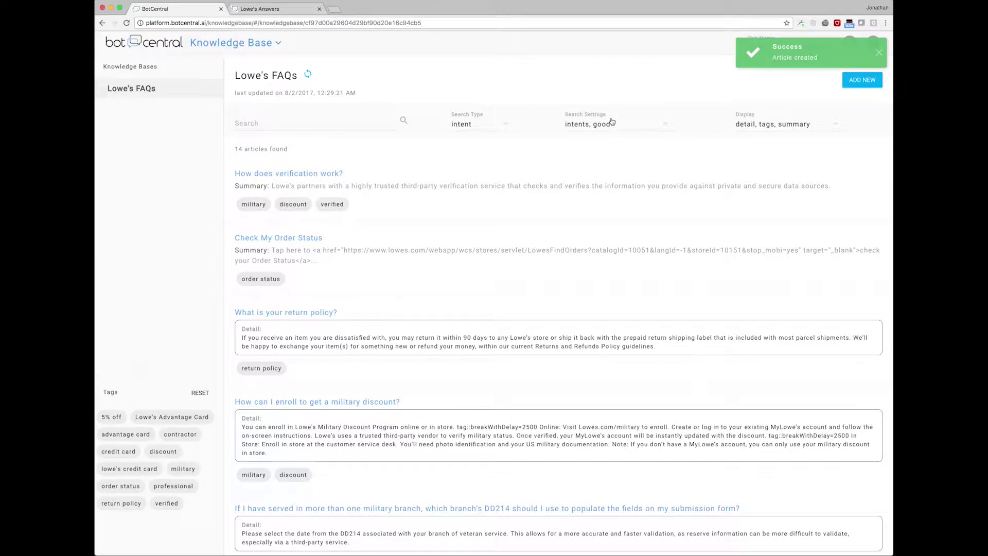
Step: Search the Lowe's FAQs knowledge base for "tell me about lowe's for pros"
click(288, 118)
text(tell me about lowe's)
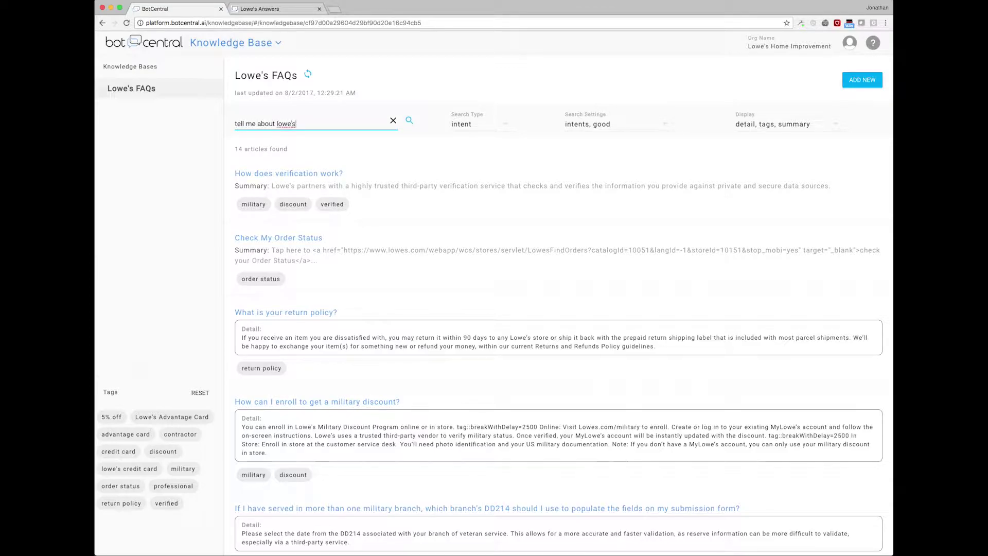
text( for pros)
key(Return)
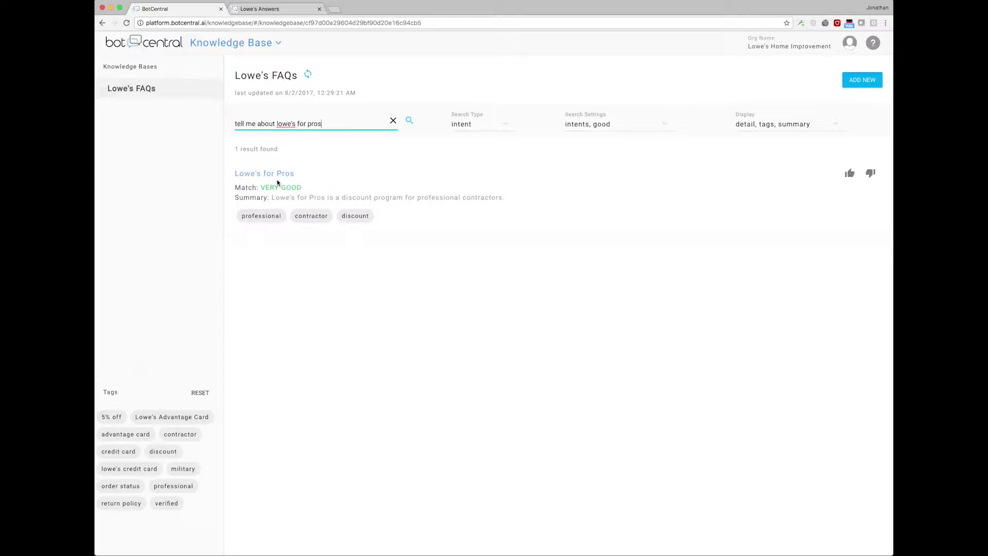
Step: Ask the Lowe's Answers bot "tell me about lowe's for pros", check the details link in its reply, and close the linked page
click(265, 9)
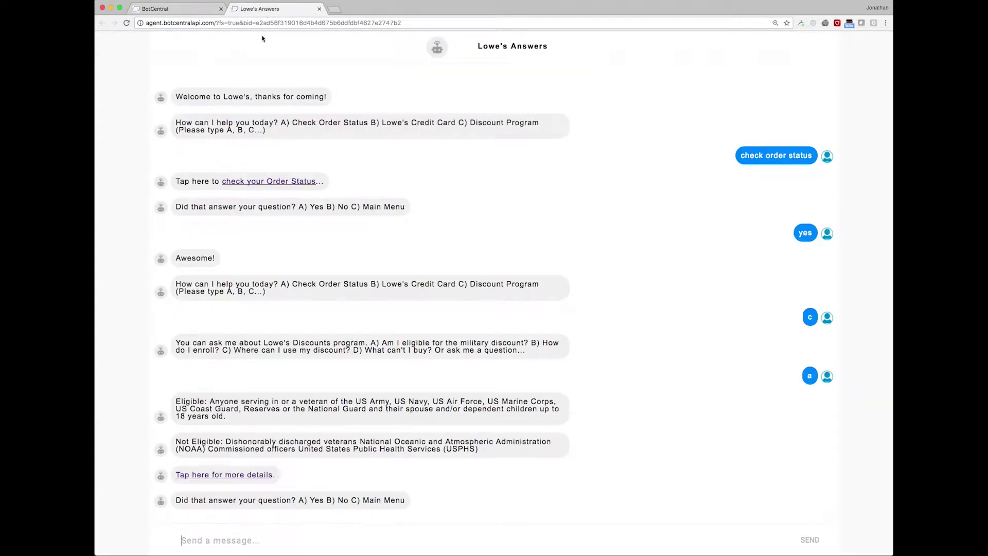
click(253, 540)
text(tell me abou)
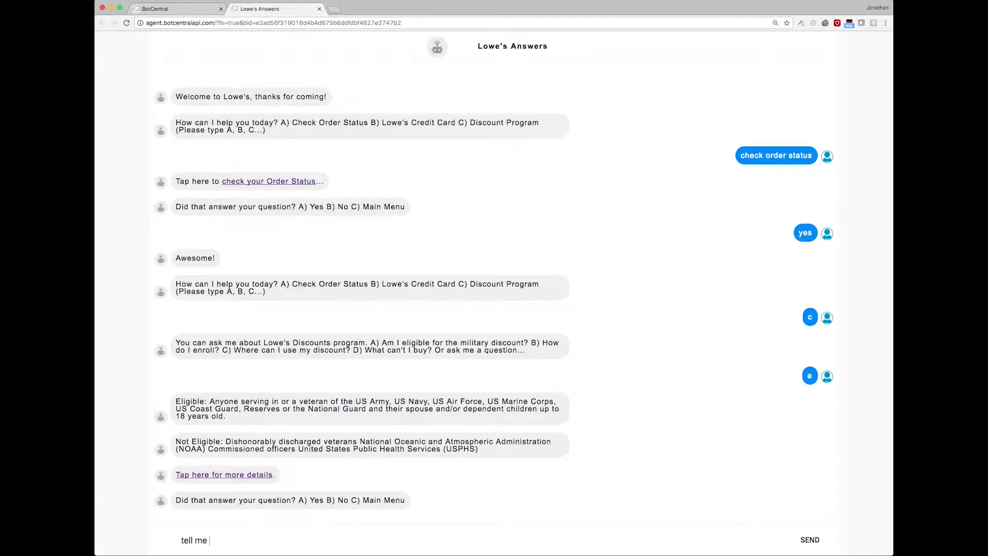
text(t lowe's for pros)
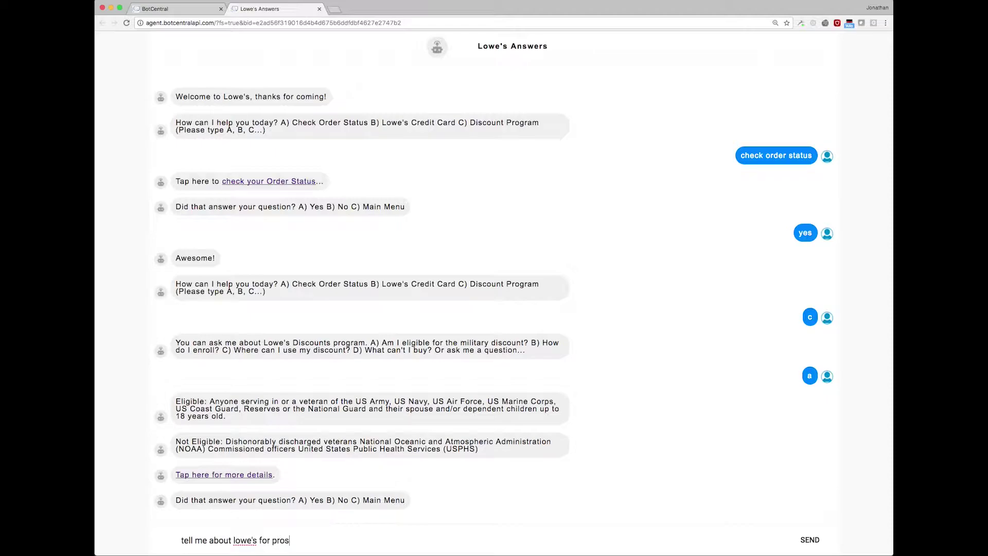
key(Return)
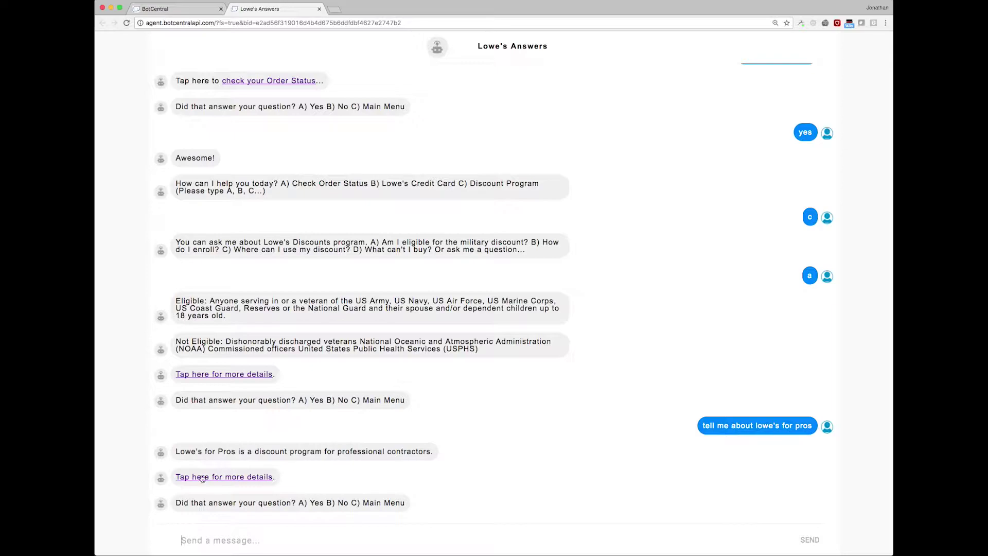
click(223, 478)
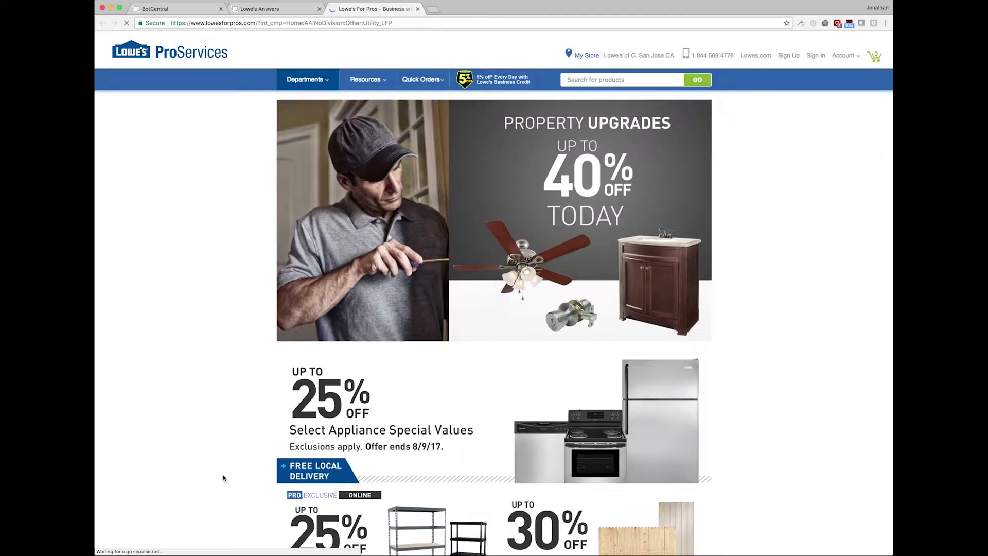
key(super+w)
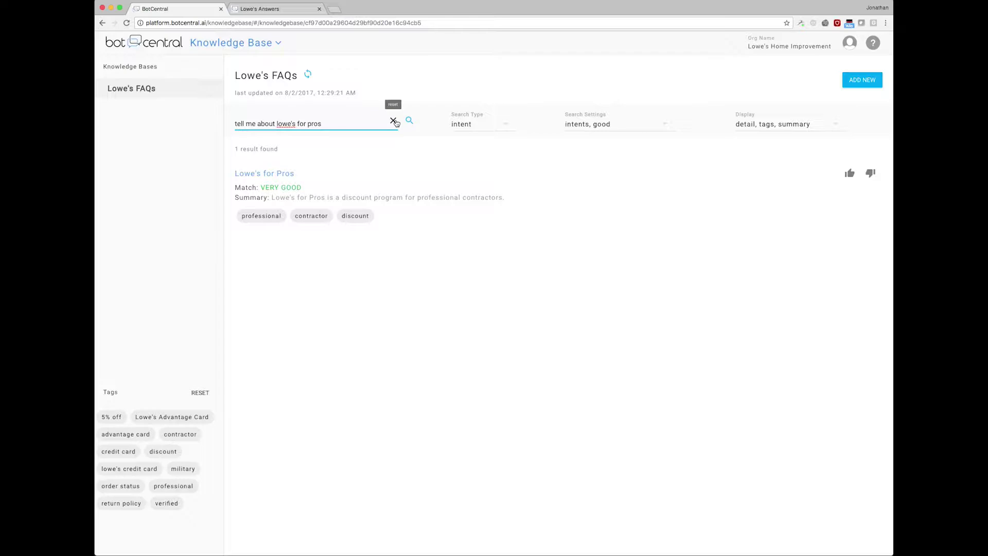
Step: Open Analytics for the Lowe's Answers bot and review its overview, from the daily users chart to the top matched intents and unanswered phrases
click(270, 43)
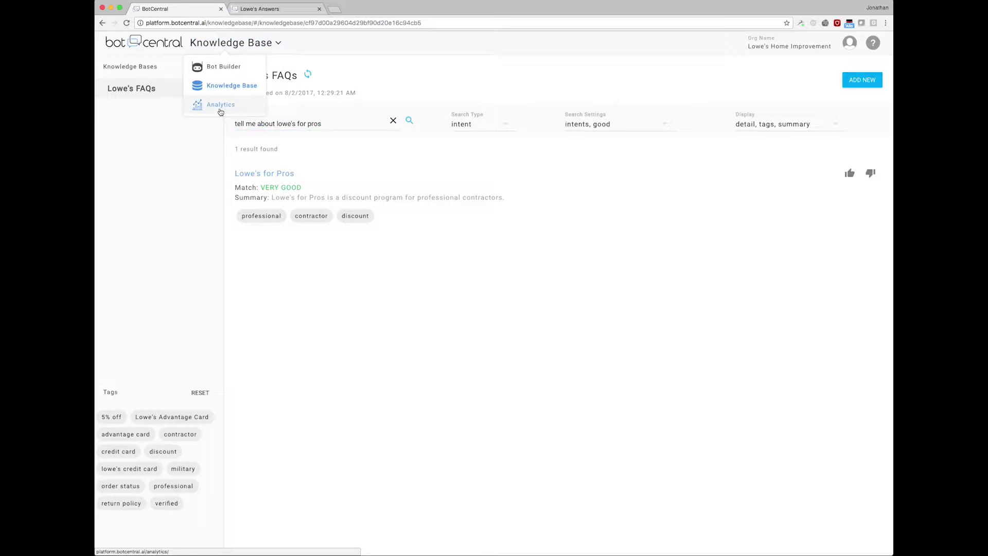
click(221, 111)
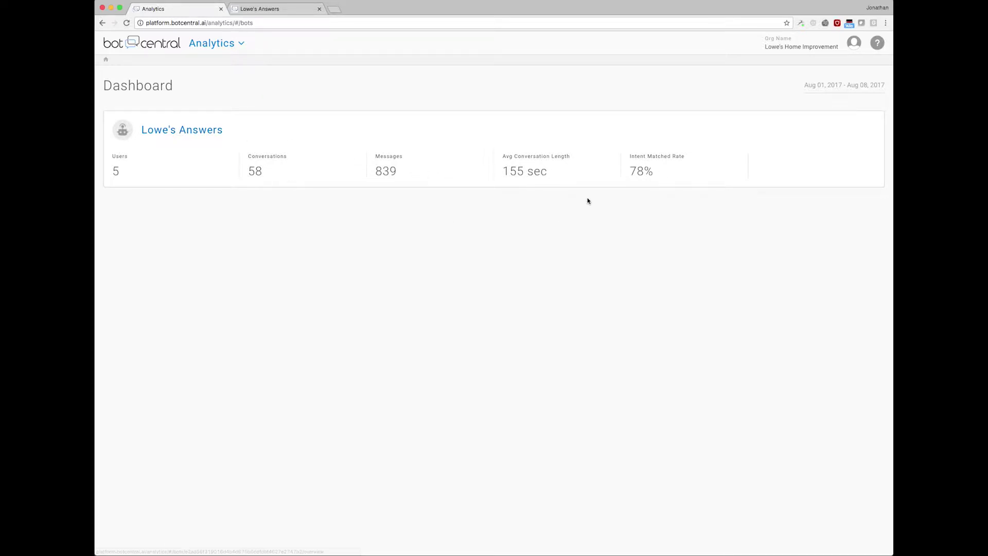
click(163, 132)
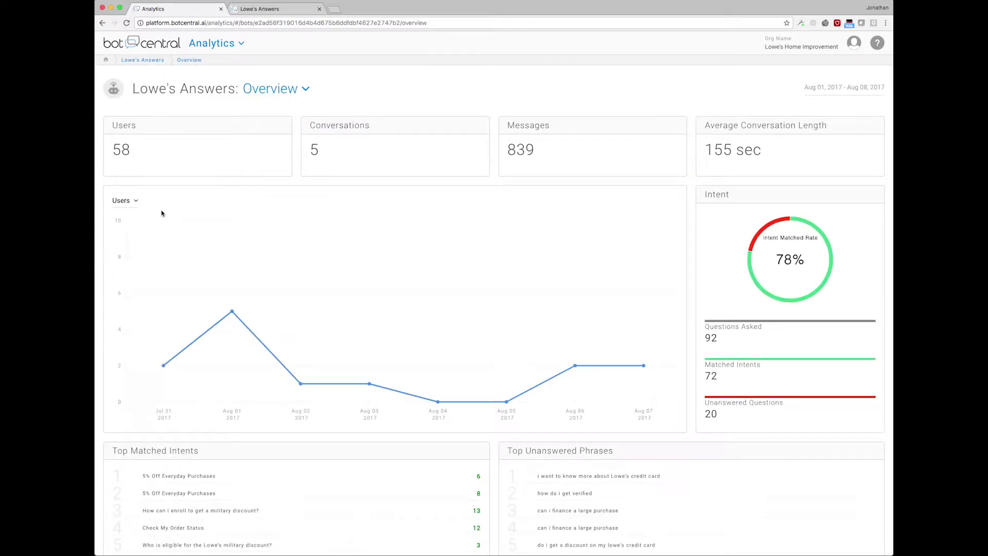
mouse_move(243, 267)
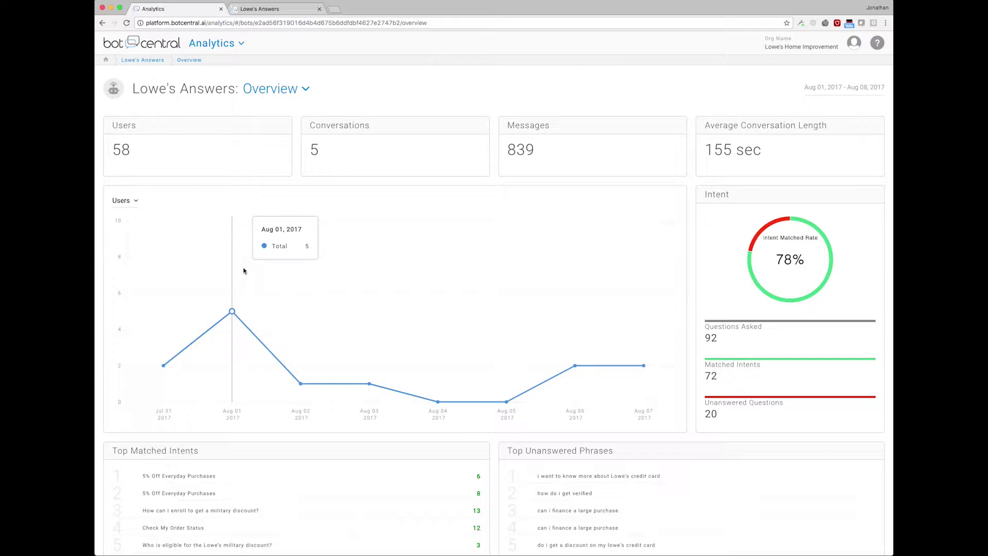
scroll(272, 323, down, 1)
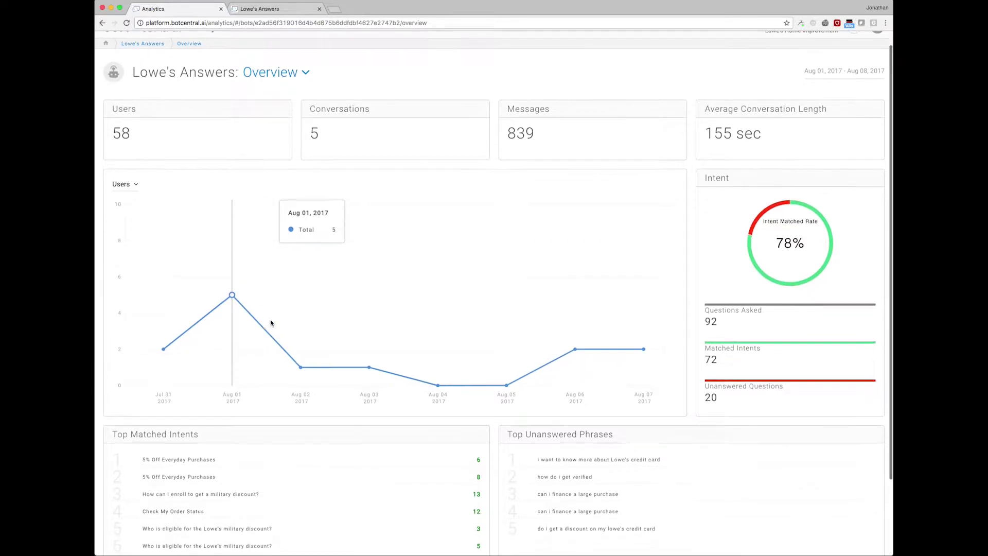
scroll(272, 323, down, 4)
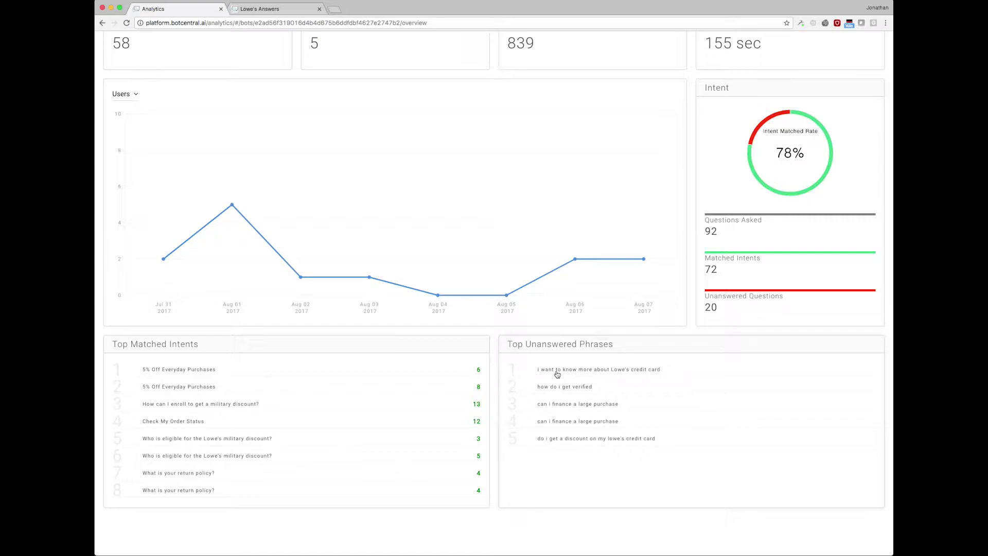
Step: Open the Intents analytics from the top matched intents, and toggle the Intent Matched Rate and Matched Intents series off and on in the chart
click(191, 369)
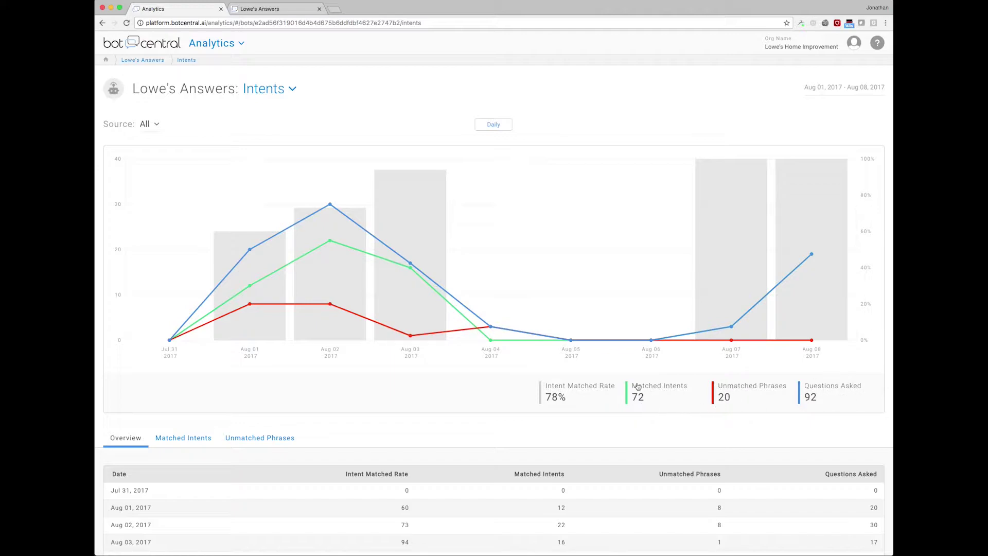
click(542, 398)
click(542, 398)
click(627, 400)
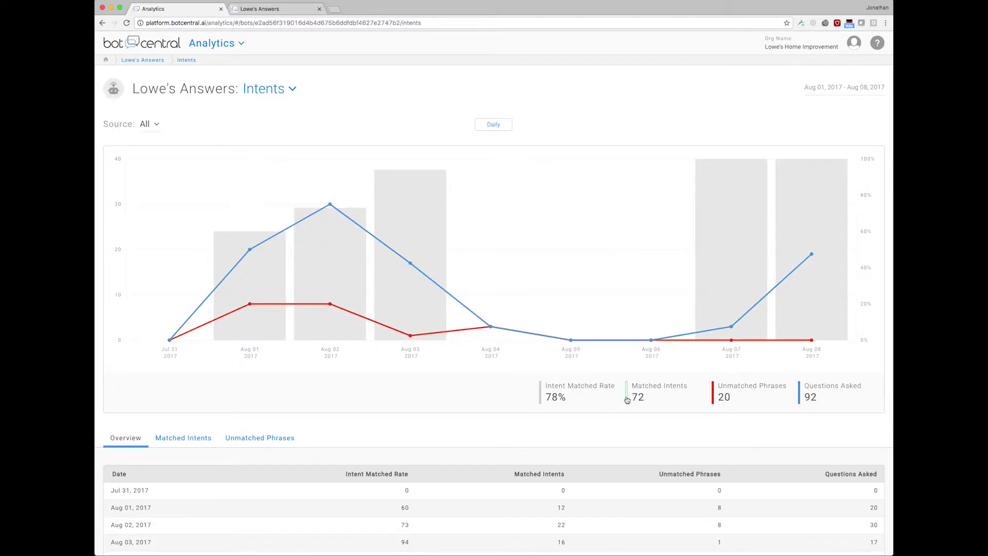
click(627, 399)
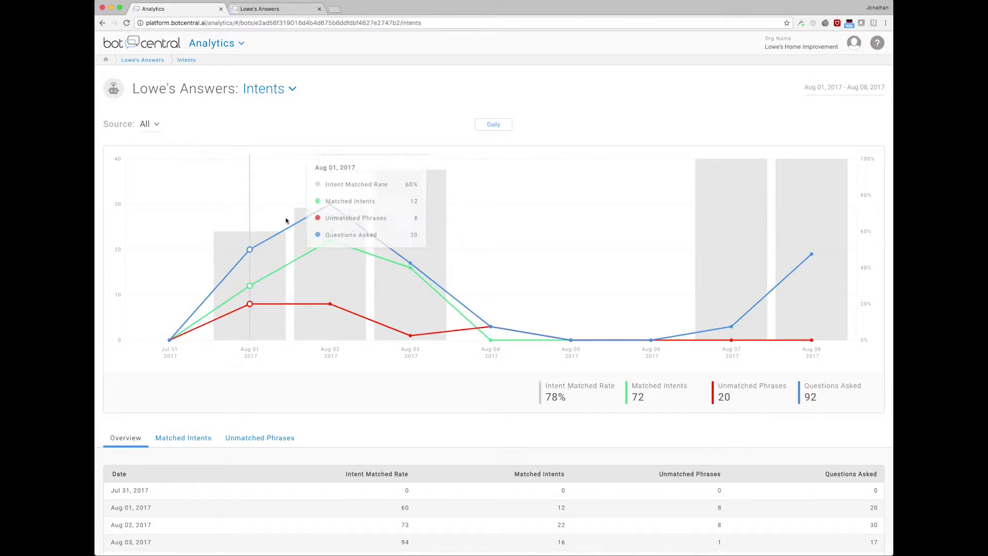
Step: Filter the intent analytics by the Bot source, then by the Lowe's FAQs source
click(156, 125)
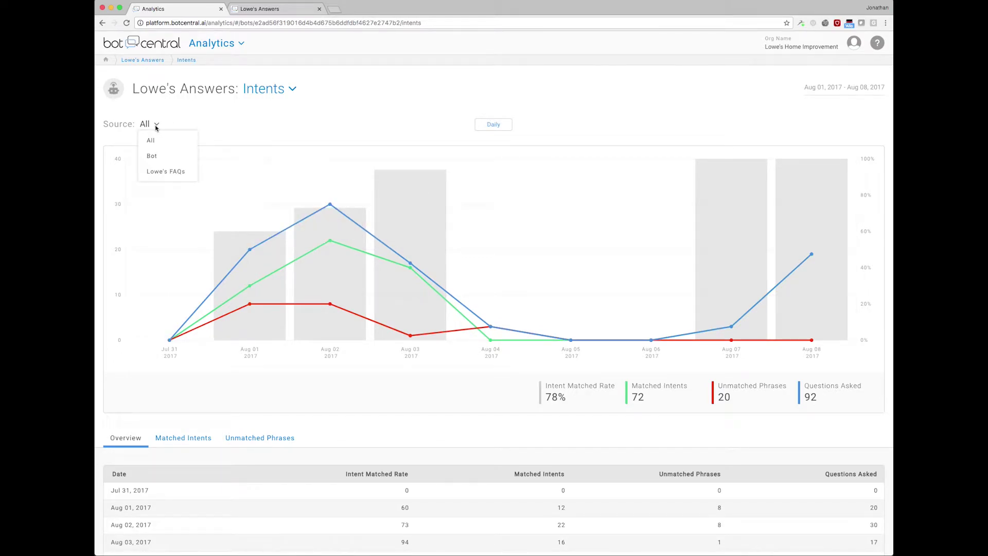
click(152, 157)
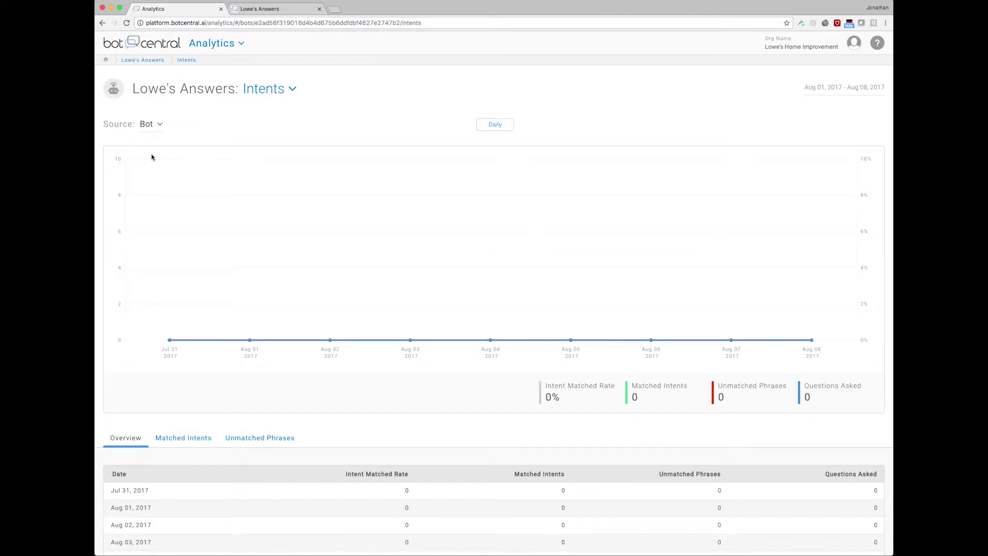
click(154, 125)
click(163, 171)
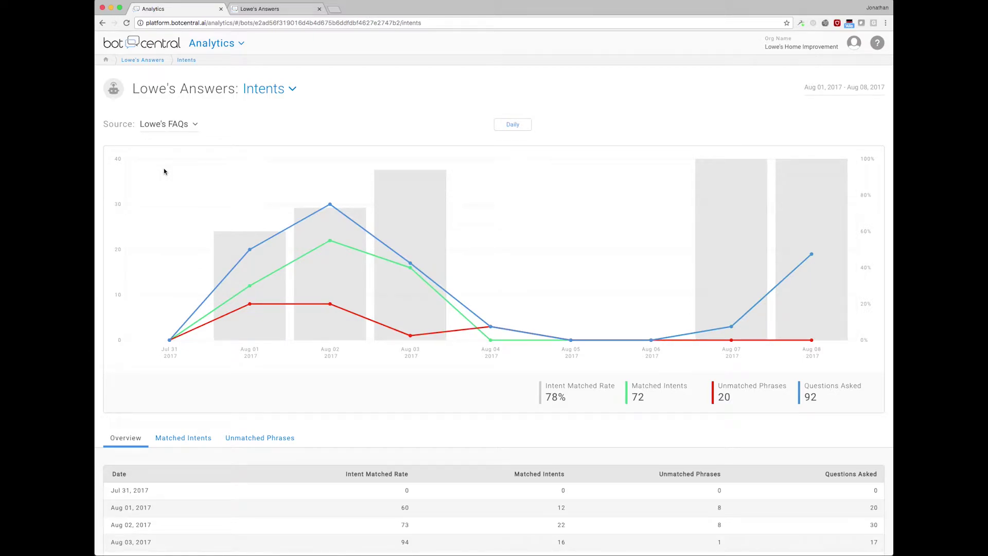
Step: Examine the daily intent overview table and the Matched Intents list for the Lowe's FAQs source
scroll(162, 309, down, 4)
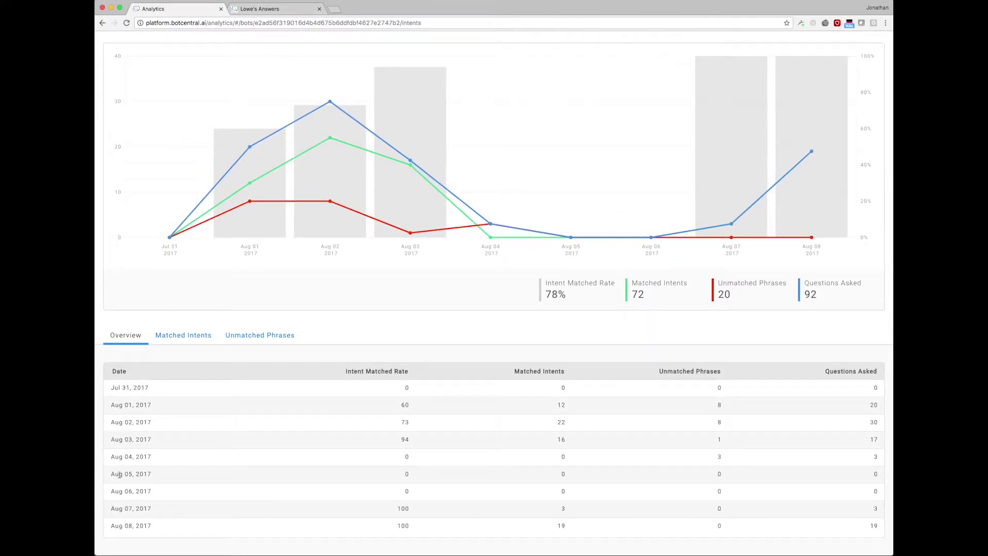
click(187, 337)
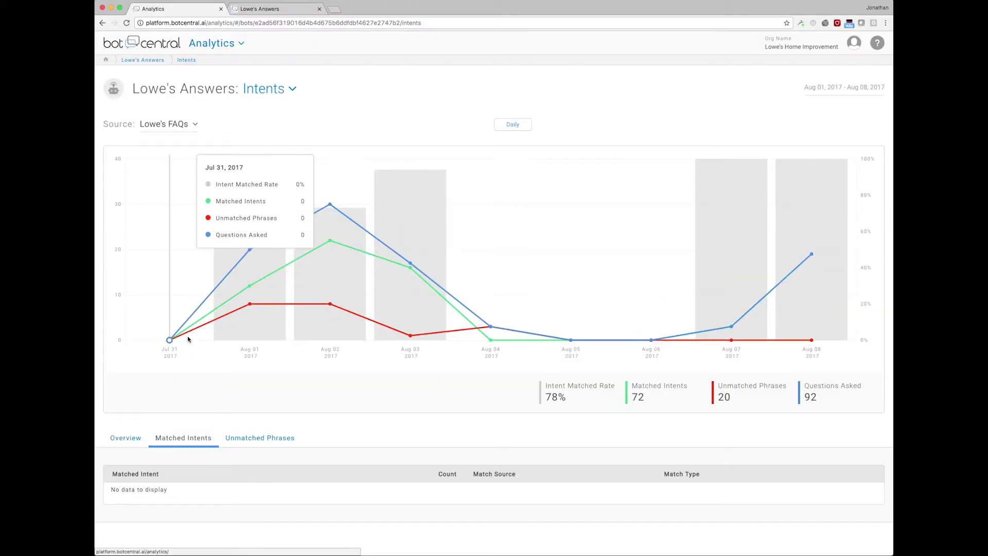
scroll(187, 361, down, 5)
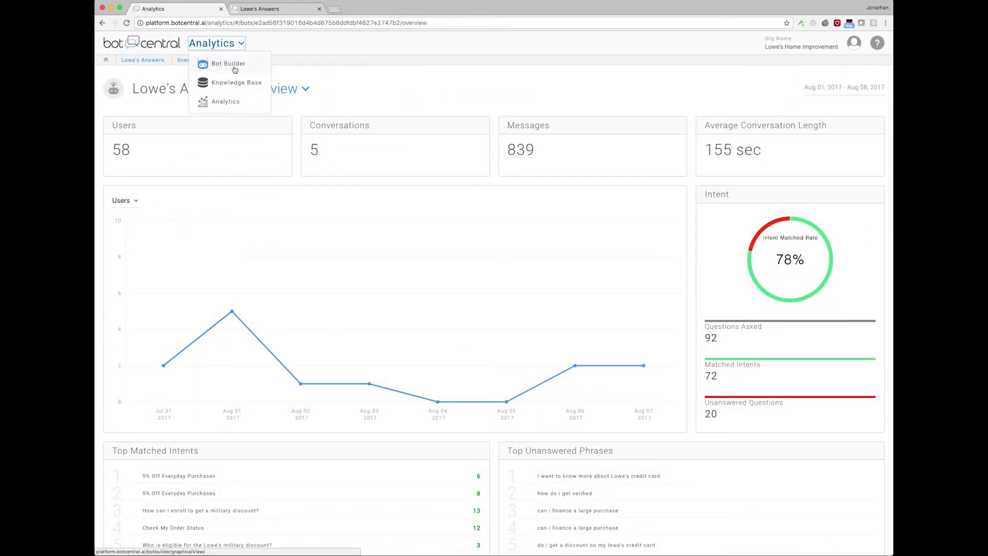
Step: Open the Lowe's Answers message editor in Bot Builder and create a new message named "Careers"
click(230, 66)
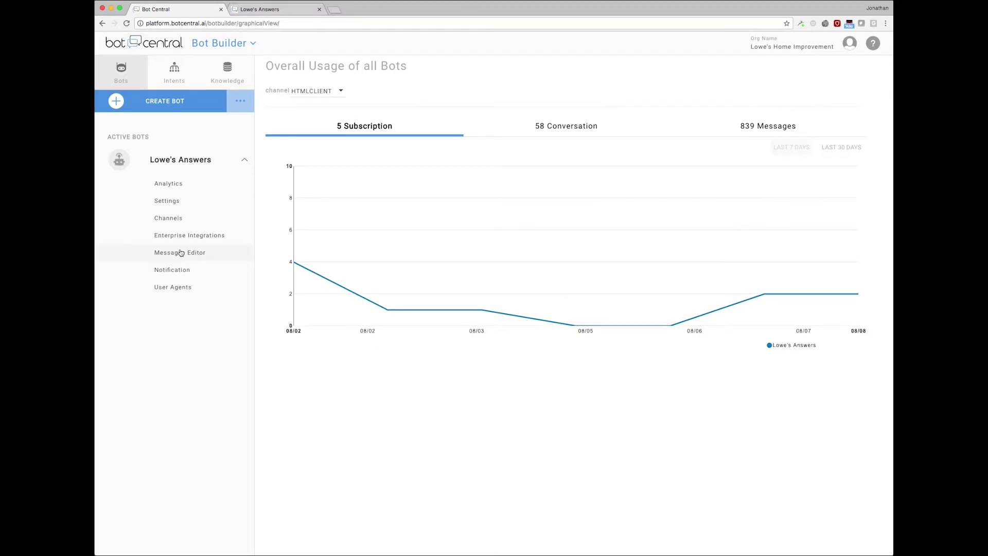
click(180, 253)
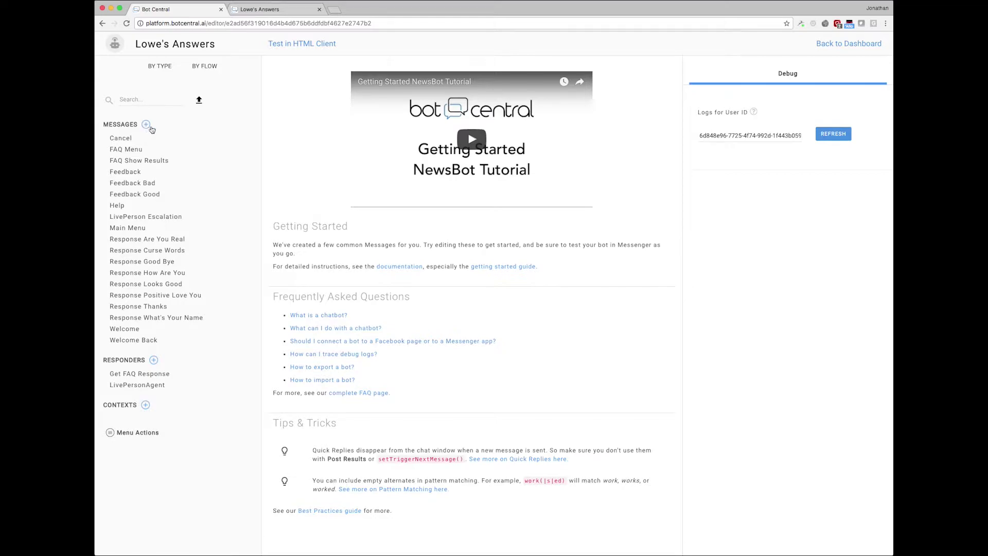
click(146, 126)
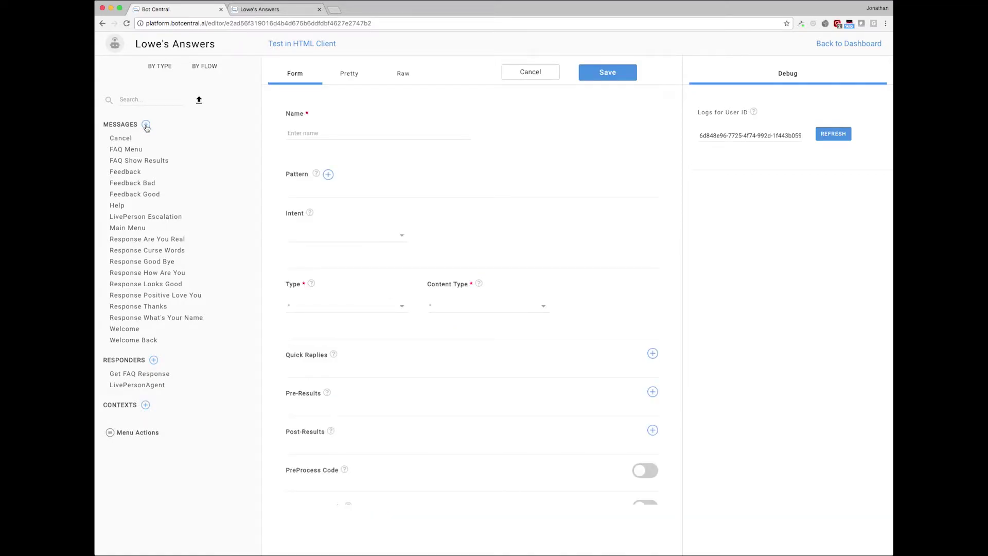
click(300, 135)
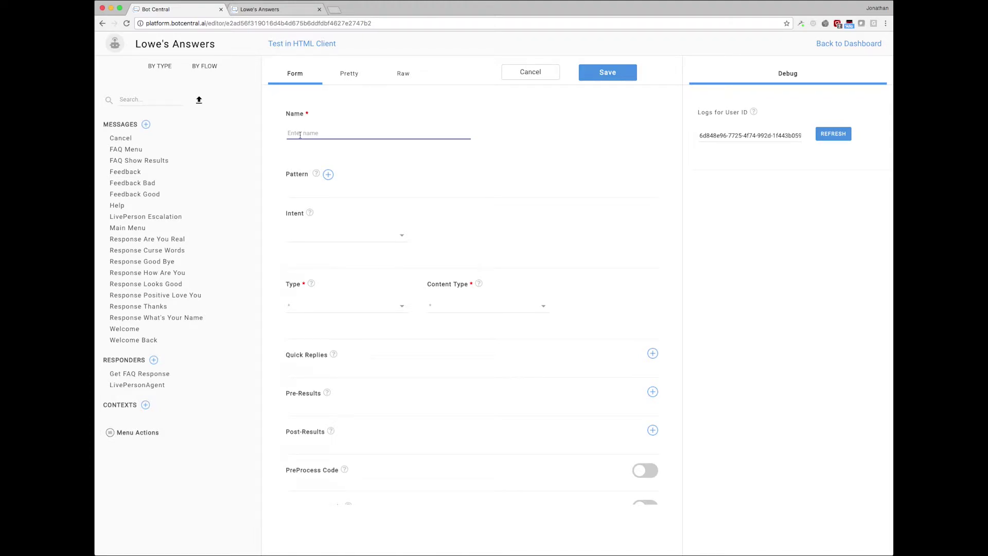
text(Careers)
Step: Add the patterns "* job*" and "* career*" to the Careers message
click(328, 175)
click(305, 193)
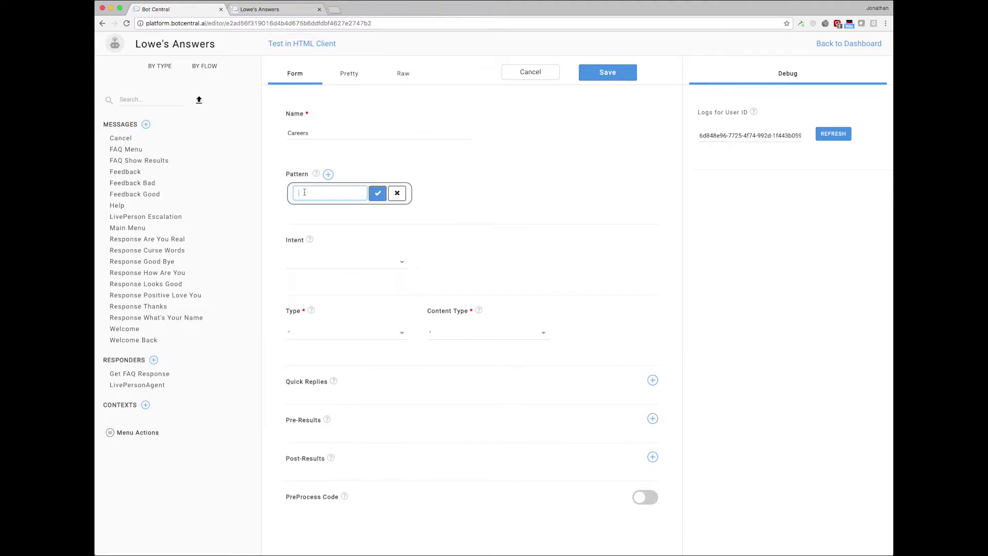
text(* job*)
key(Return)
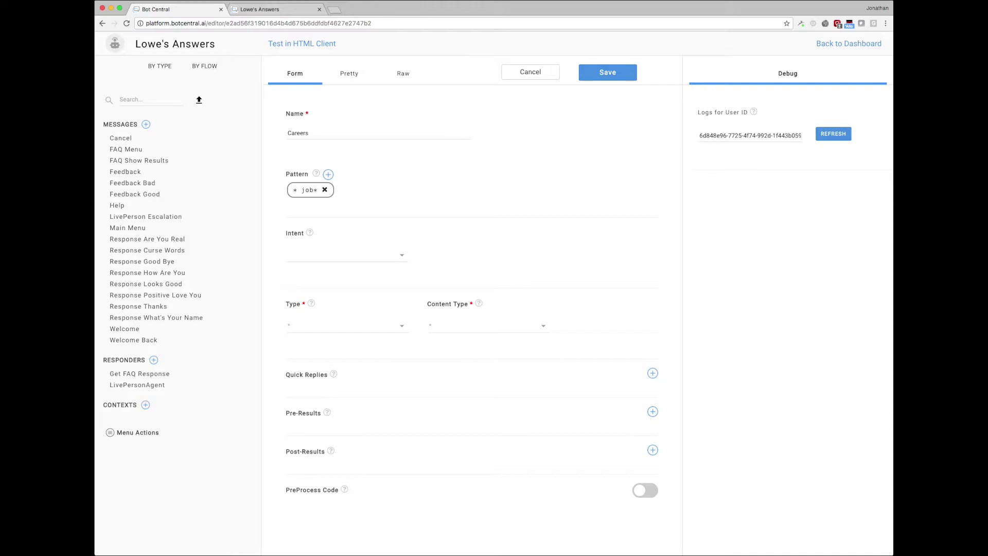
click(328, 175)
click(351, 192)
text(*)
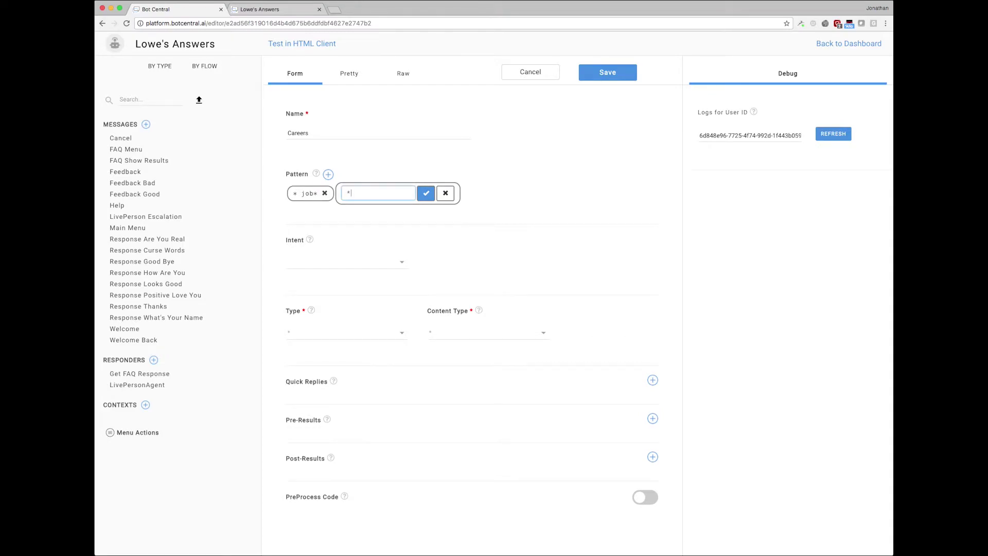
text( career*)
key(Return)
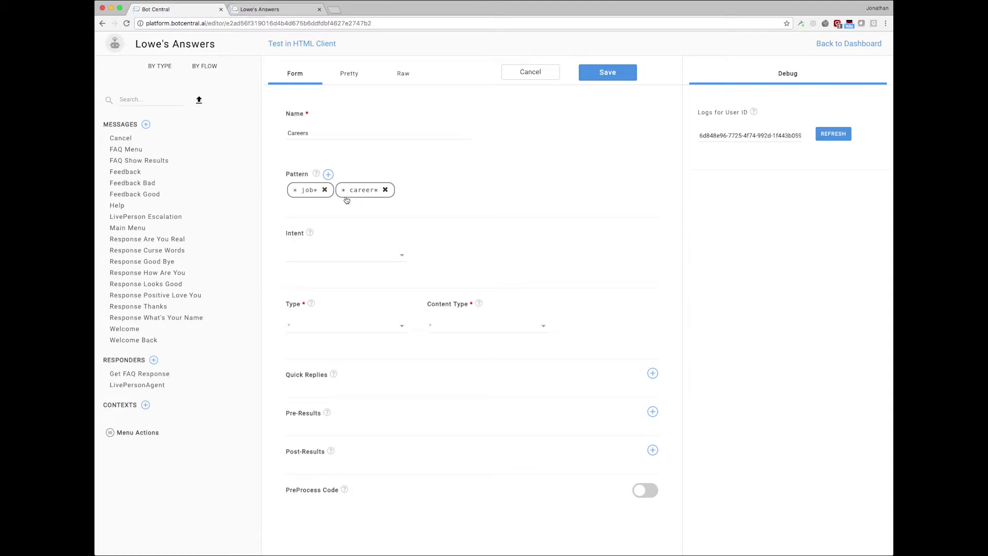
Step: Set the Careers message's type to Bot Response, its content type to Static and its result type to Text
click(336, 326)
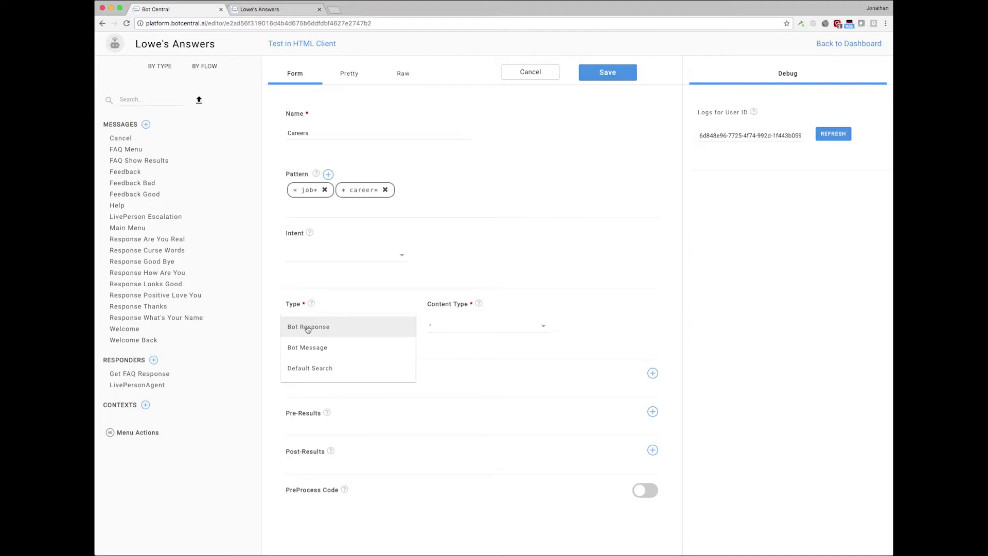
click(315, 327)
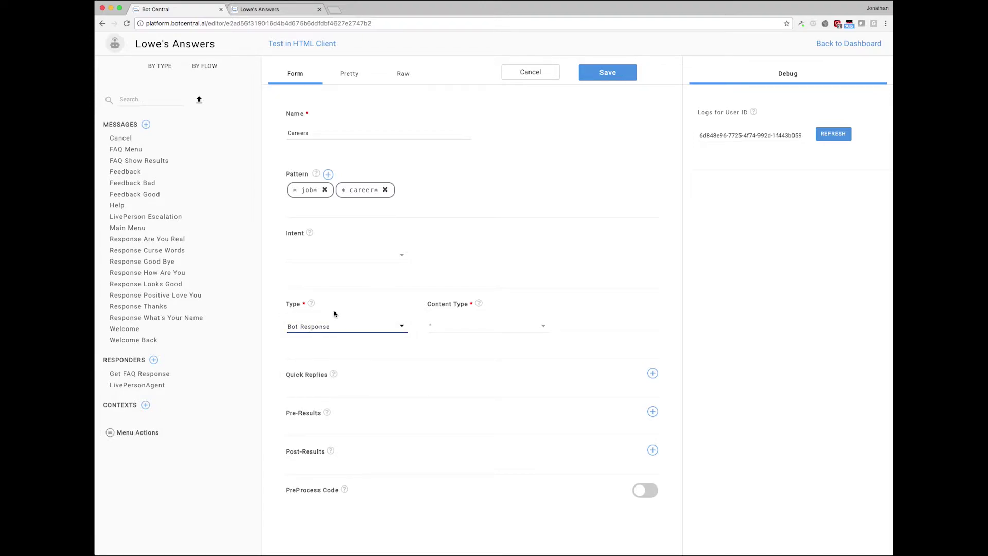
click(457, 326)
click(440, 328)
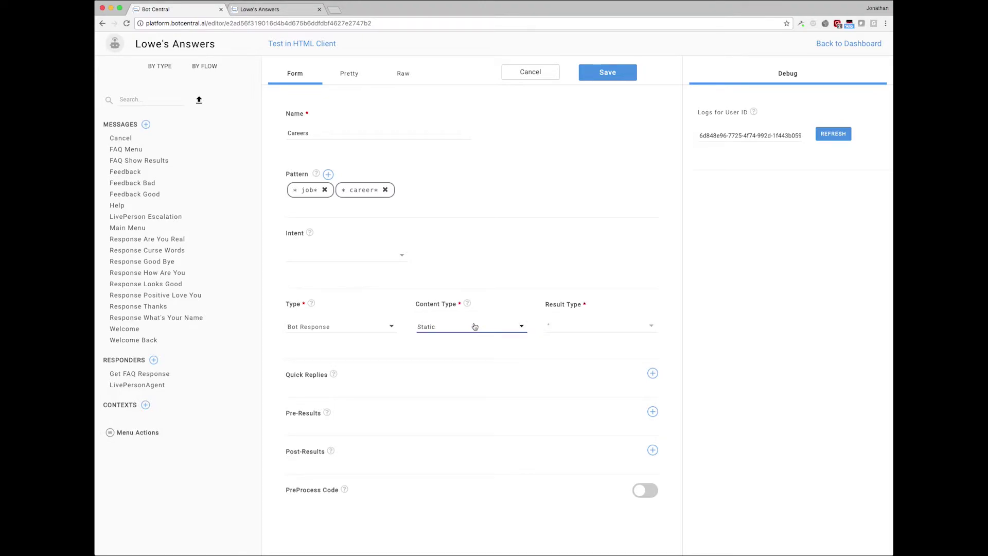
click(575, 328)
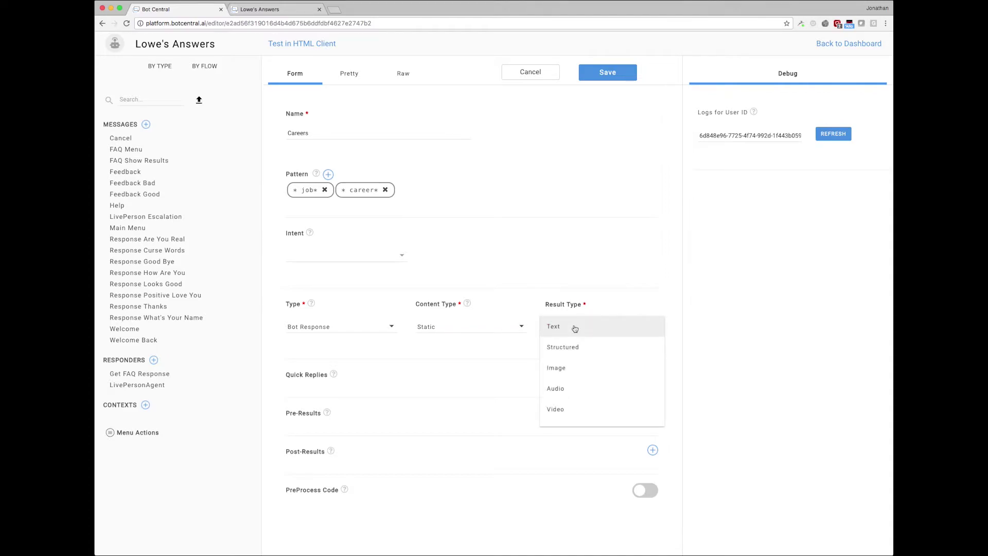
click(575, 328)
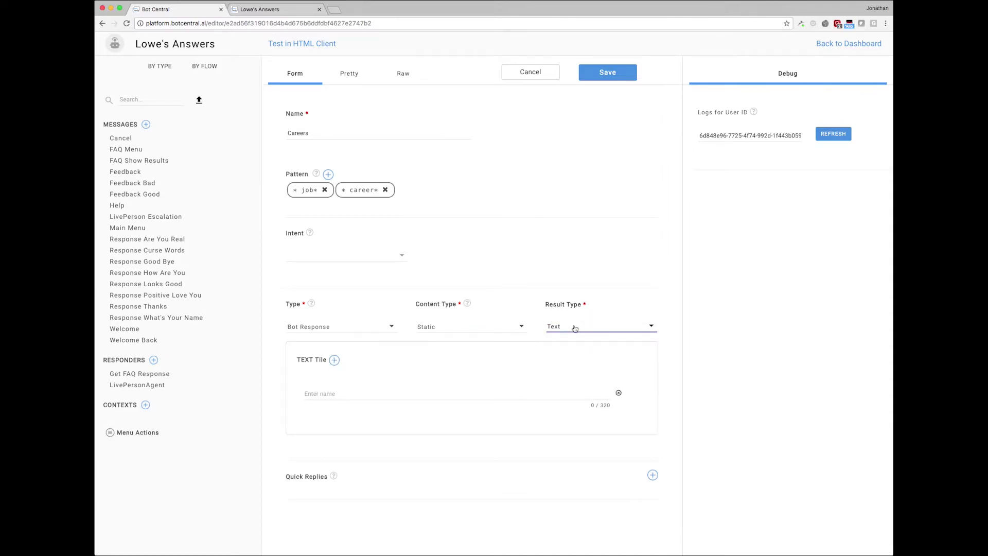
click(377, 393)
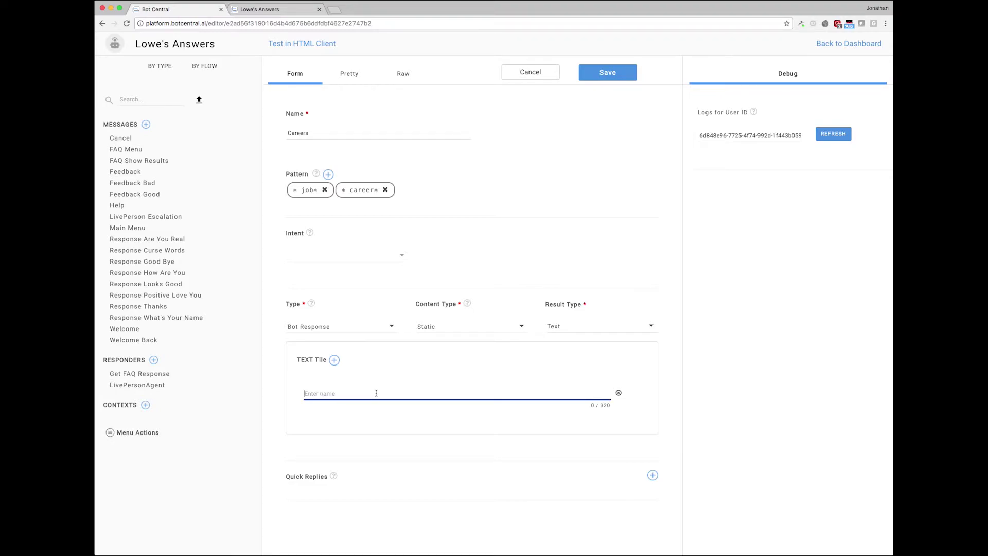
text(If you're looking for work, there's plaenty of opportunity at Lowe's! <a)
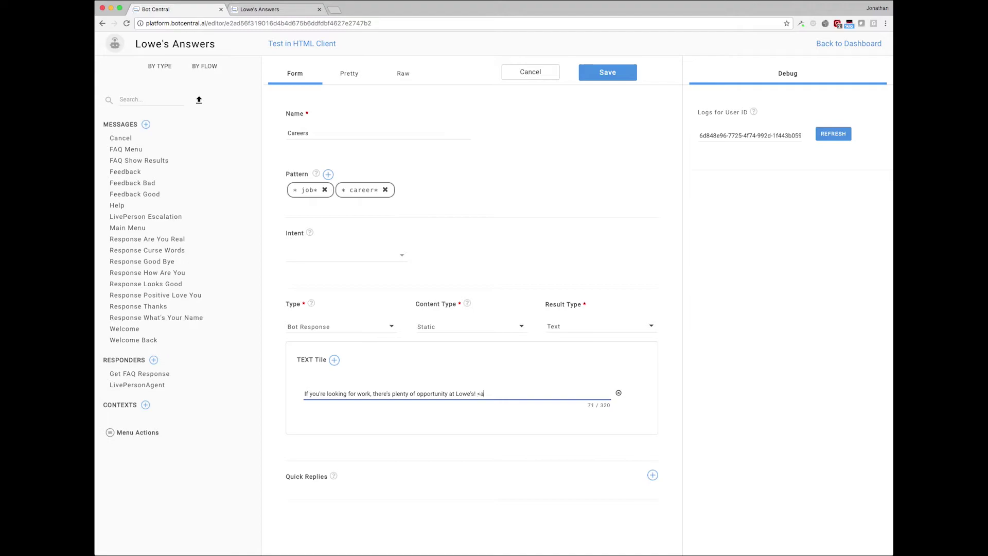
text(href=")
text(https://careers.lowes.com/)
text(" target="_blank")
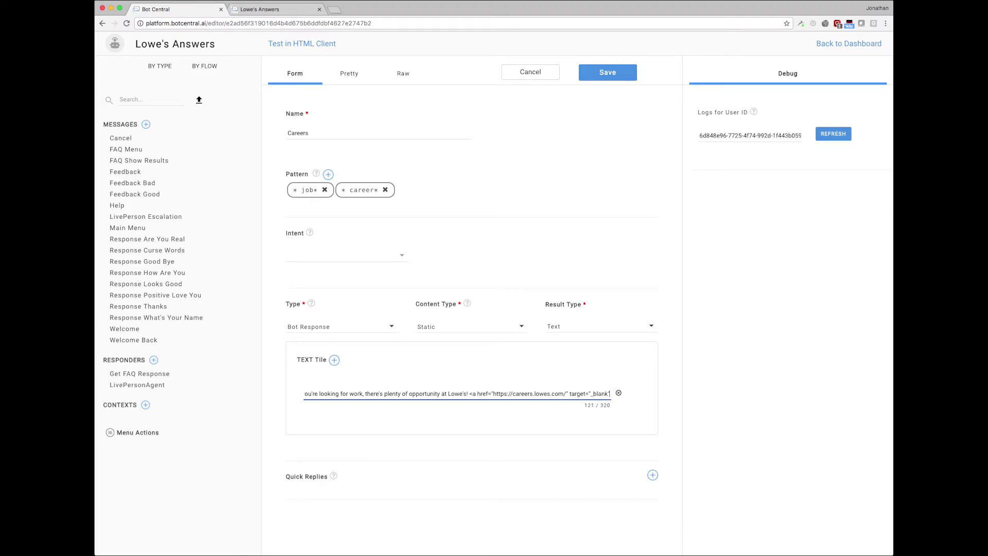
text(>Ta)
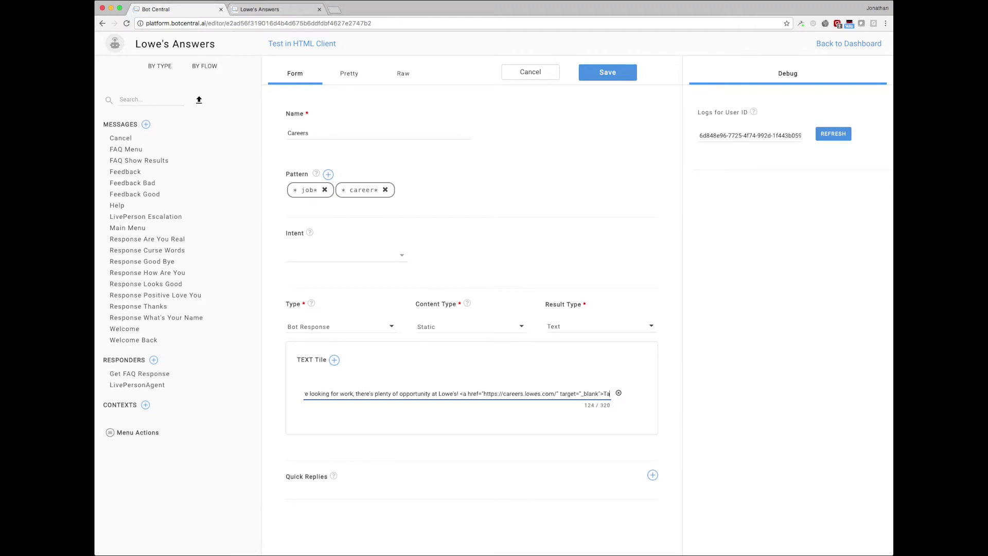
text(p here for more d)
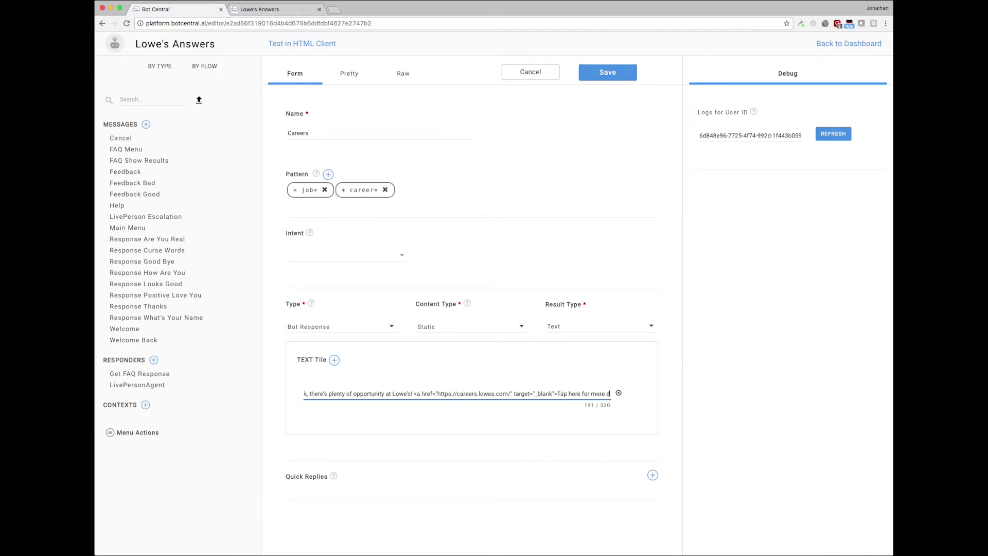
text(etails</a>)
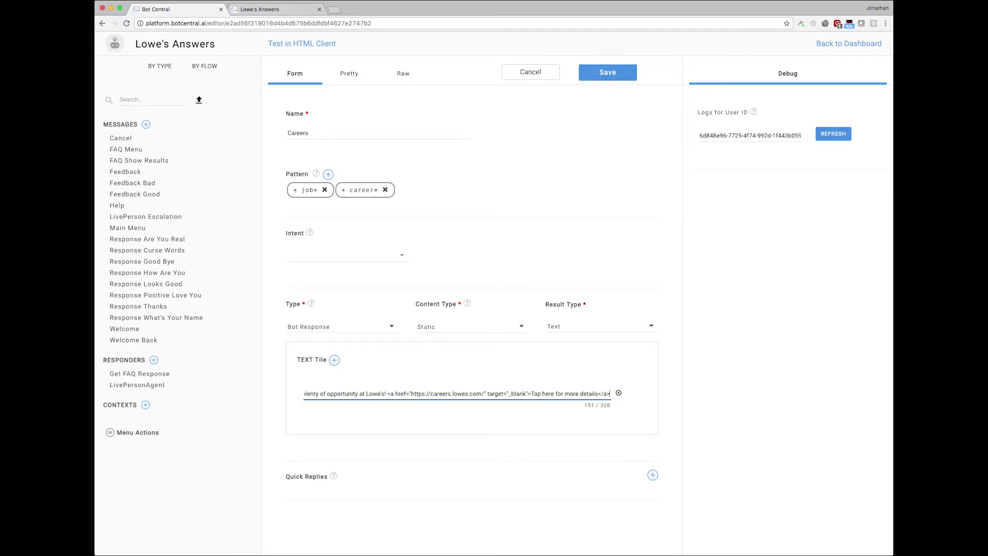
text(.)
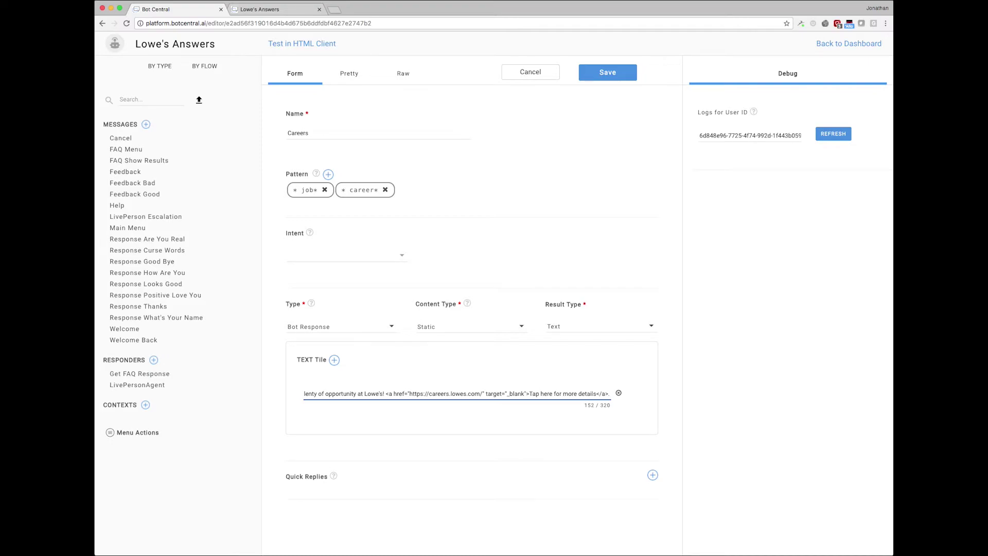
click(608, 73)
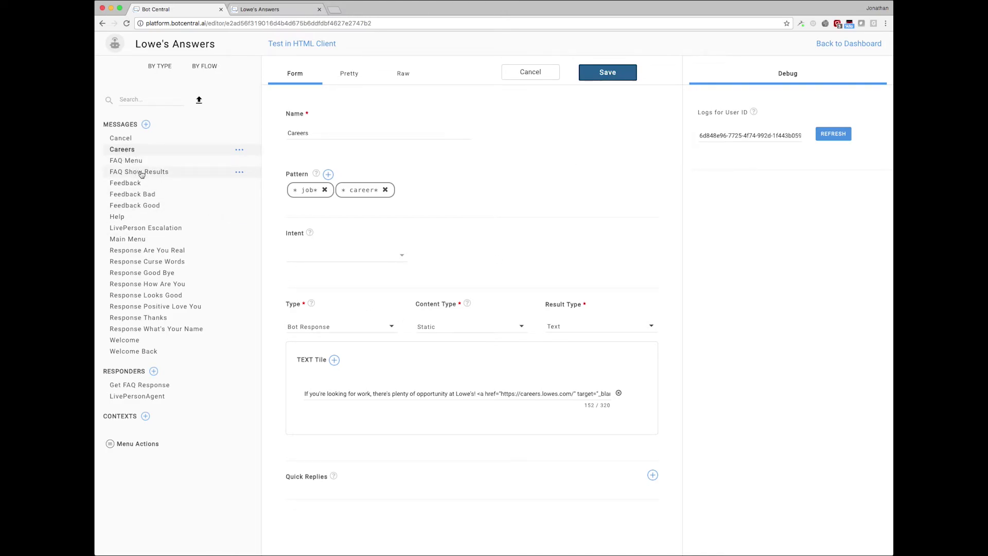
Step: Send "i'm looking for a job" in the Lowe's Answers test chat and open the reply's link, then return to the Careers message editor
click(260, 10)
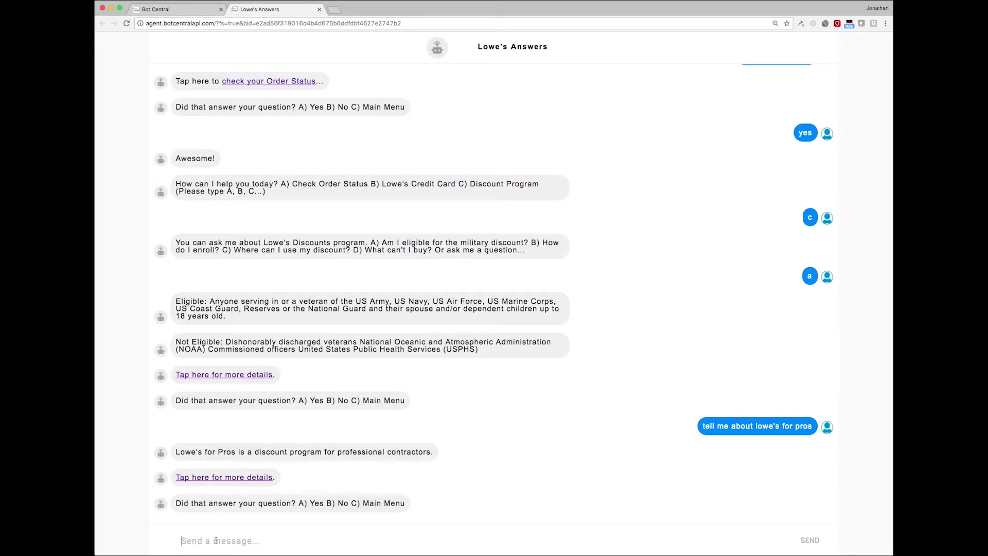
text(i'm looking for a job)
key(Return)
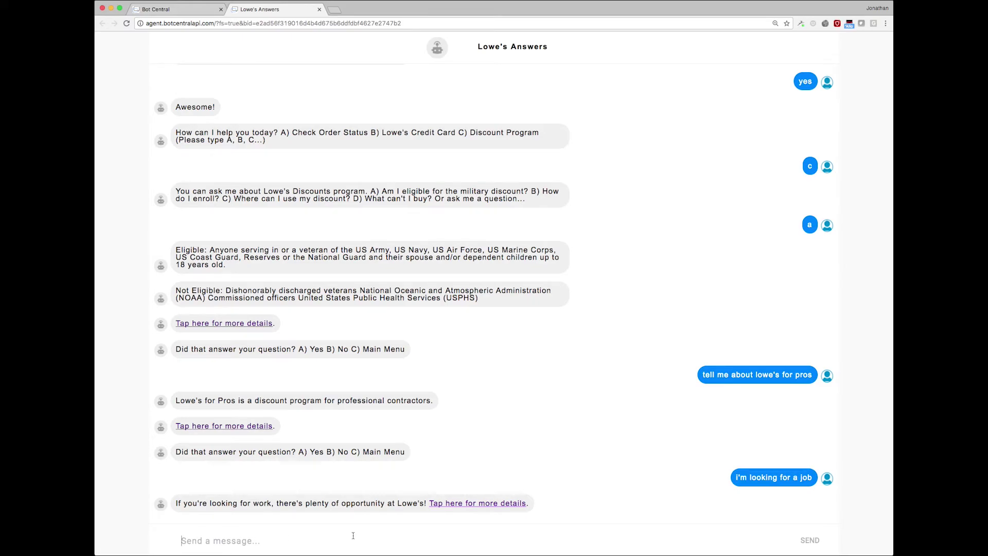
click(473, 506)
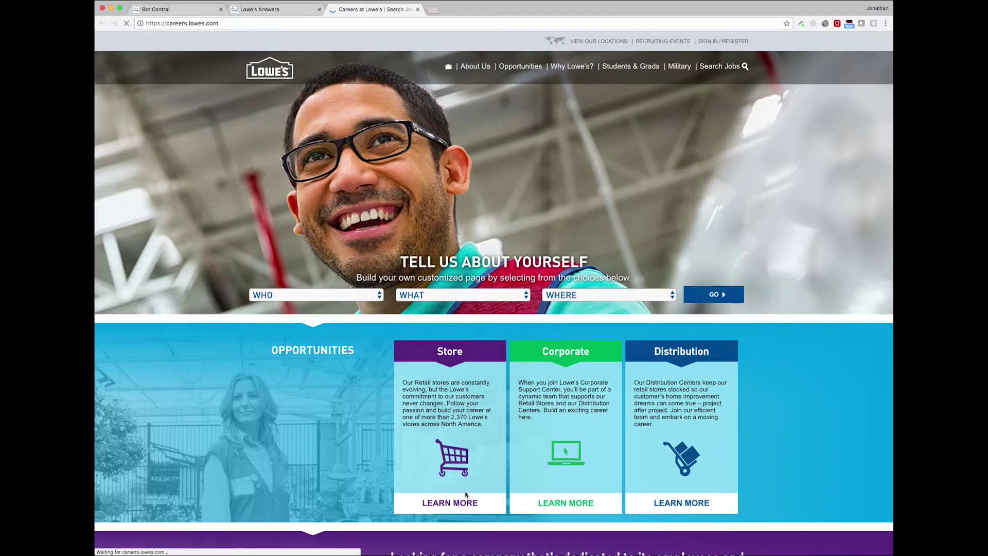
click(262, 10)
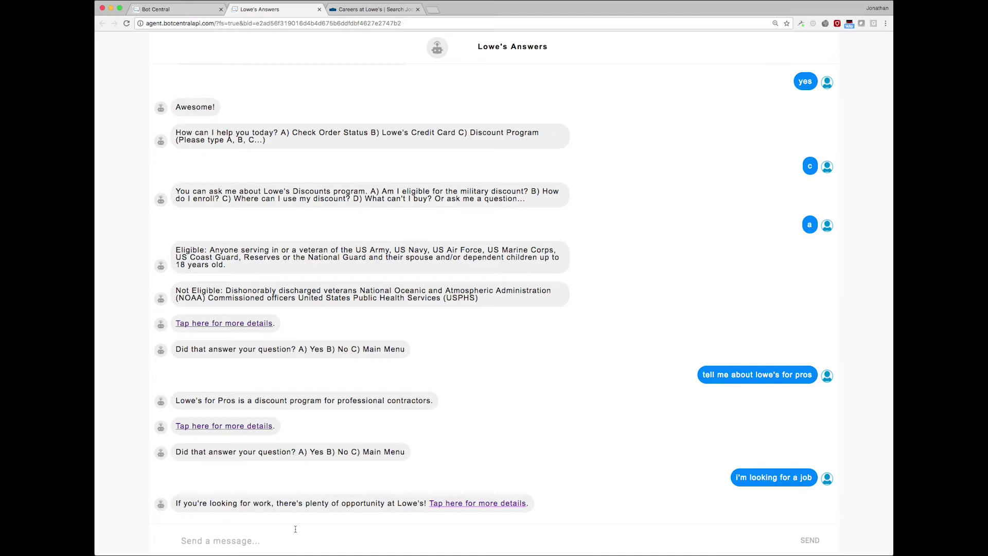
click(170, 9)
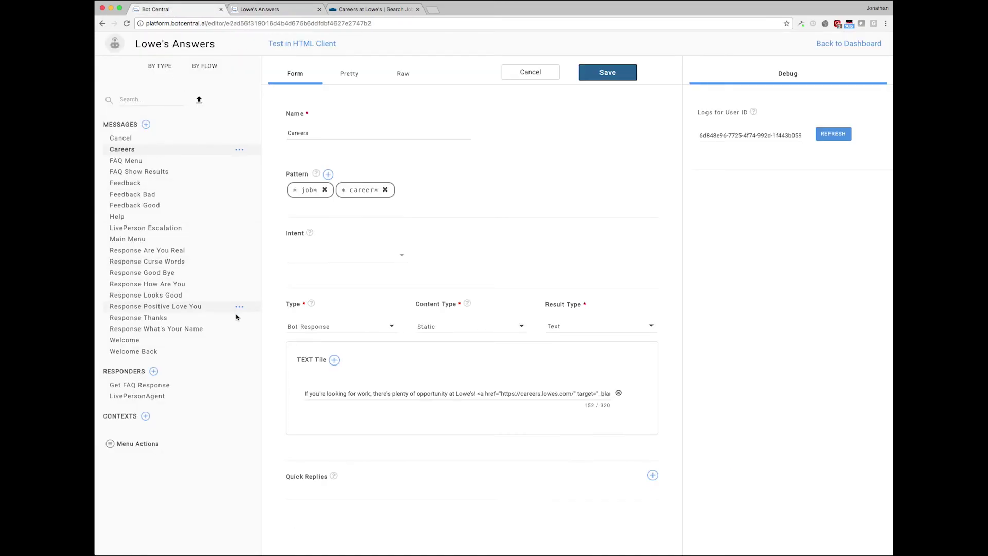